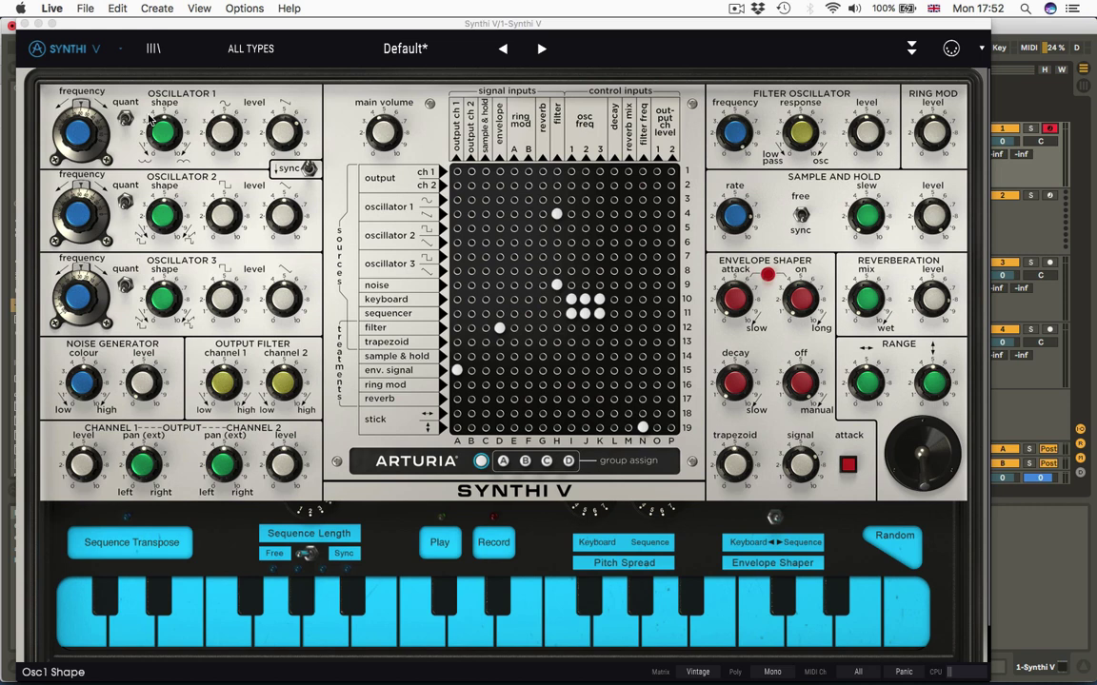
Sweep oscillator 1's frequency down and up through its range.
{"action": "left_click_drag", "start_coordinate": [73, 124], "coordinate": [72, 115]}
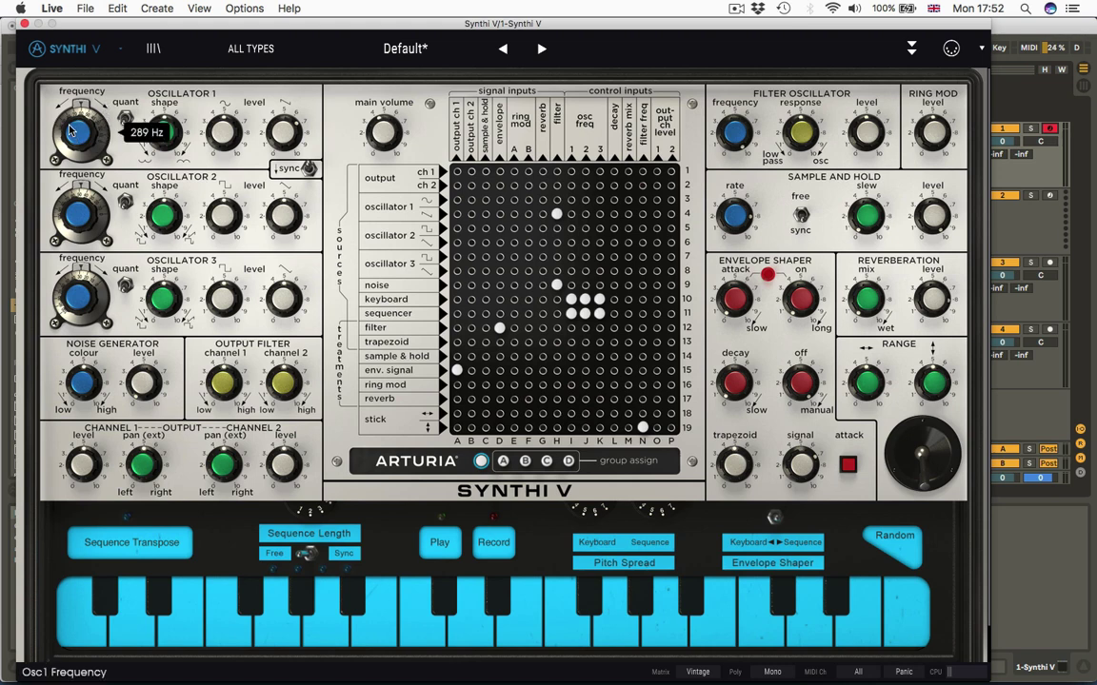
{"action": "left_click_drag", "start_coordinate": [67, 132], "coordinate": [72, 550]}
{"action": "left_click_drag", "start_coordinate": [81, 132], "coordinate": [81, 44]}
{"action": "left_click_drag", "start_coordinate": [69, 130], "coordinate": [58, 27]}
{"action": "left_click_drag", "start_coordinate": [81, 134], "coordinate": [84, 96]}
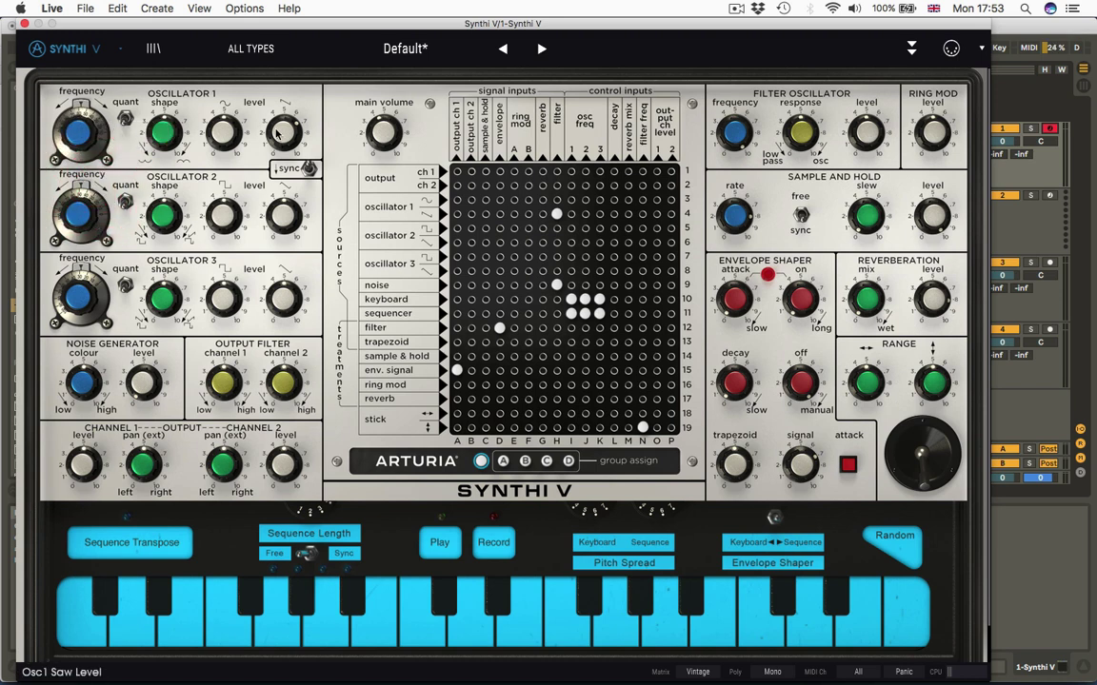
Sweep oscillator 3's frequency down to 0.015 Hz and back up.
{"action": "mouse_move", "coordinate": [225, 120]}
{"action": "mouse_move", "coordinate": [290, 295]}
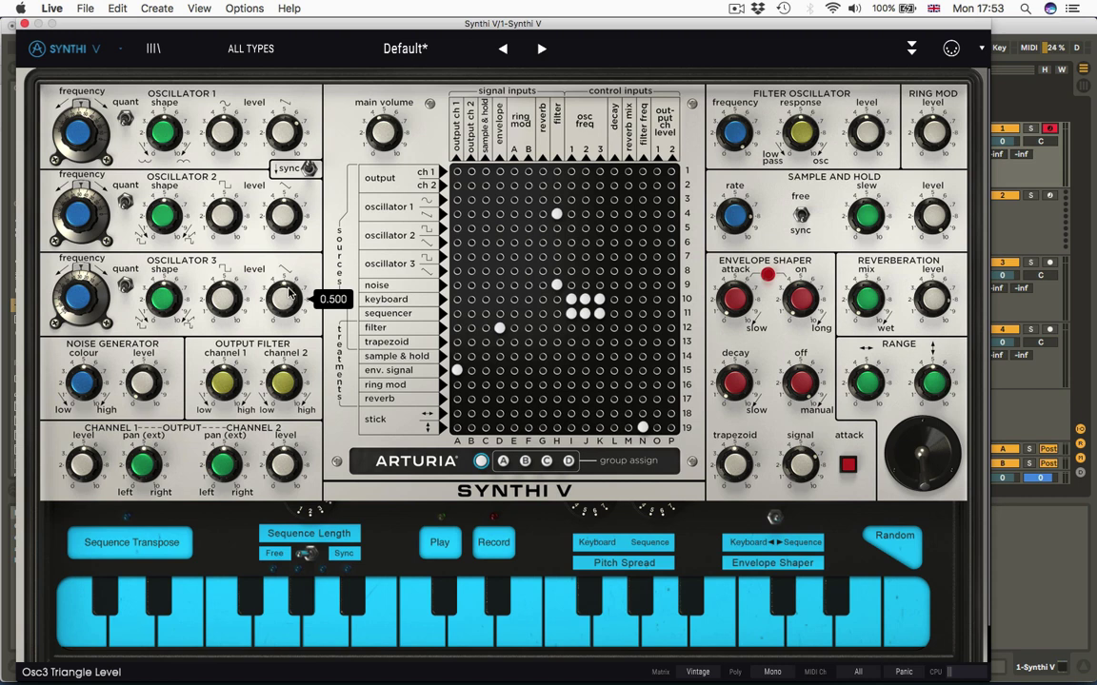
{"action": "mouse_move", "coordinate": [78, 298]}
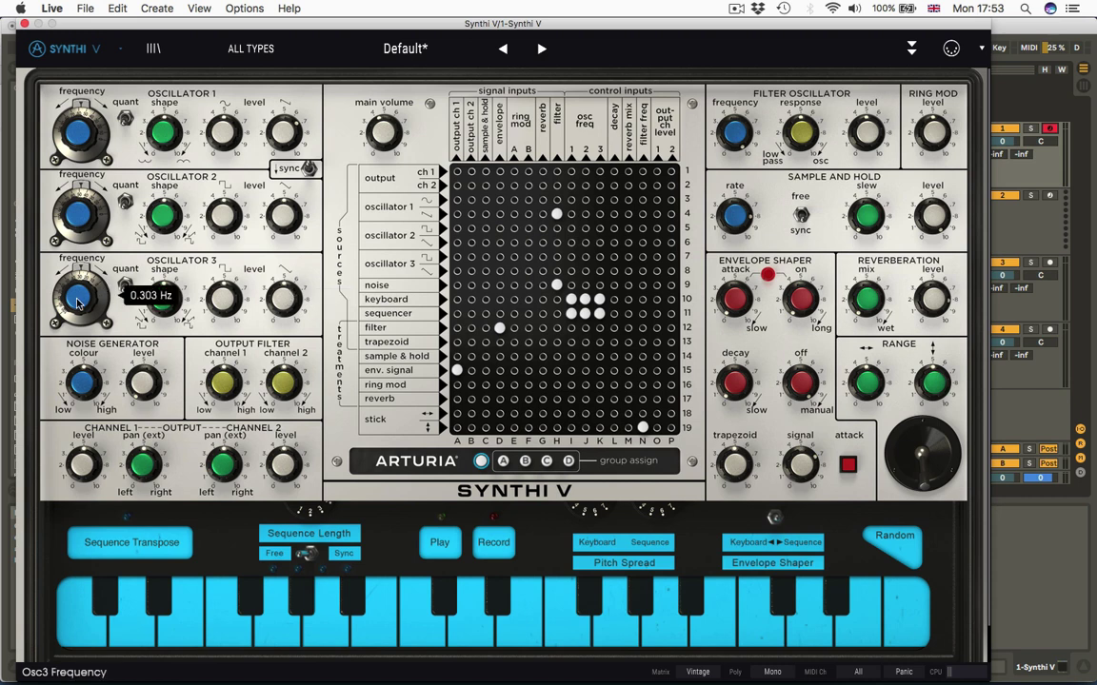
{"action": "left_click_drag", "start_coordinate": [78, 298], "coordinate": [107, 643]}
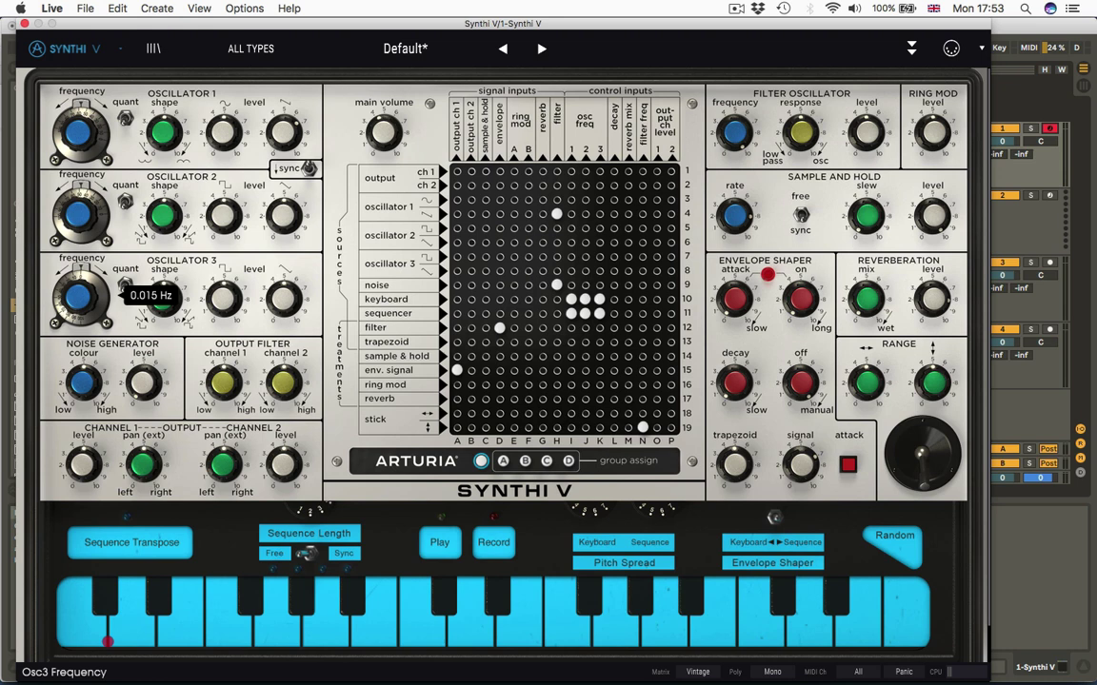
{"action": "left_click_drag", "start_coordinate": [108, 642], "coordinate": [84, 297]}
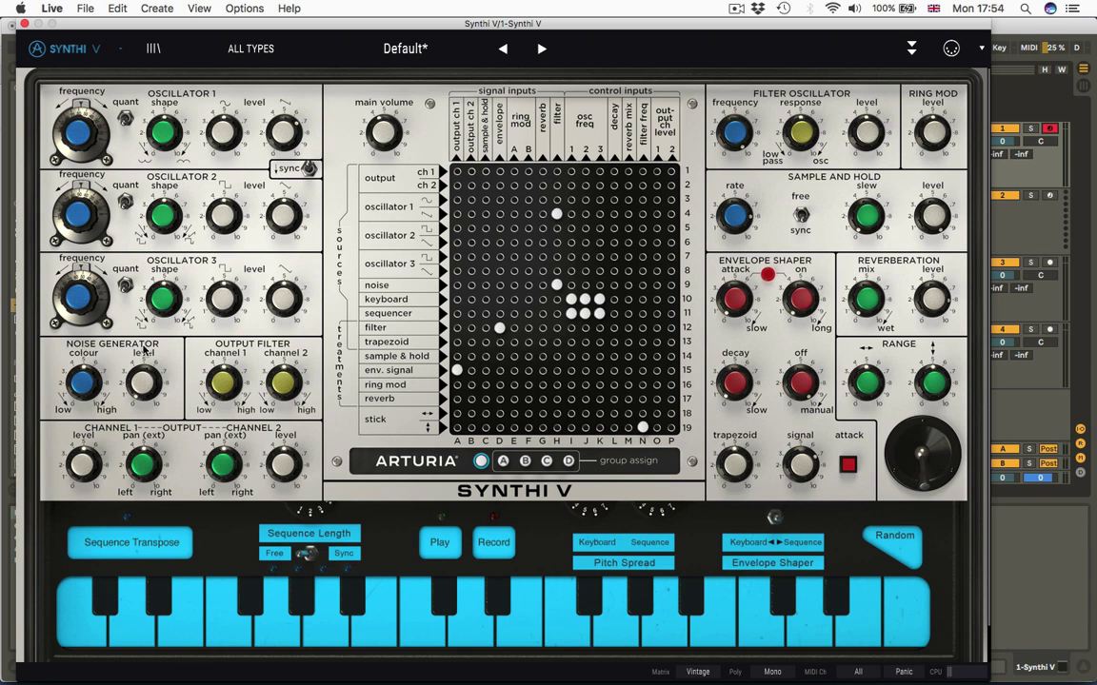
Turn the noise generator's colour towards low, and raise it again.
{"action": "mouse_move", "coordinate": [80, 383]}
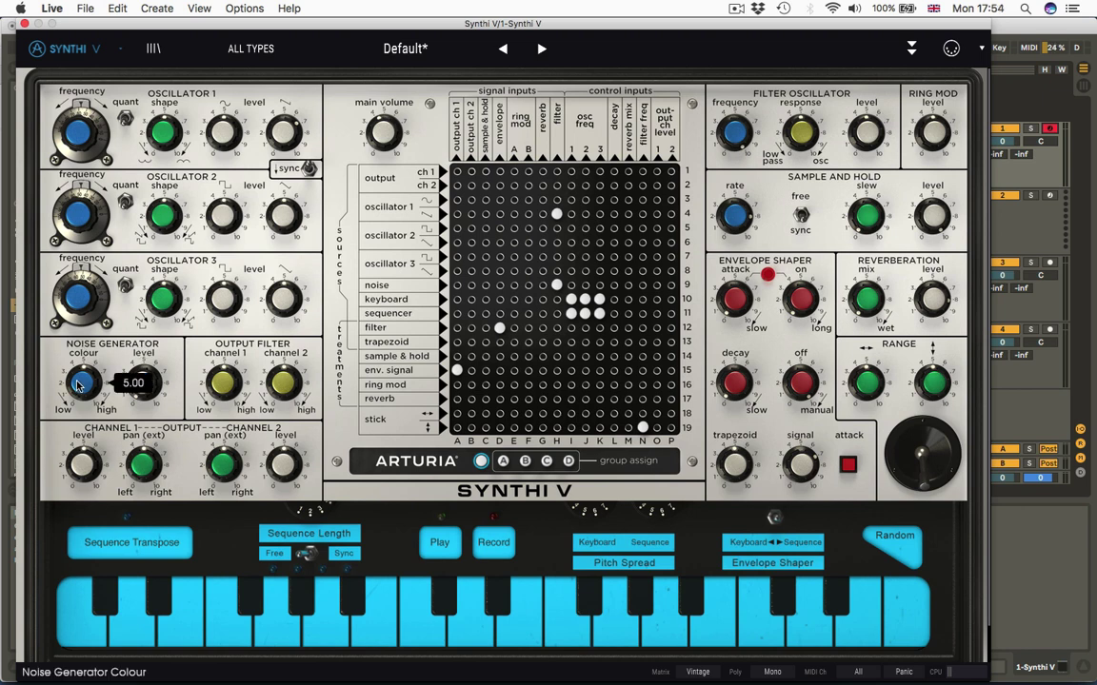
{"action": "left_click_drag", "start_coordinate": [80, 384], "coordinate": [96, 484]}
{"action": "left_click_drag", "start_coordinate": [83, 381], "coordinate": [83, 367]}
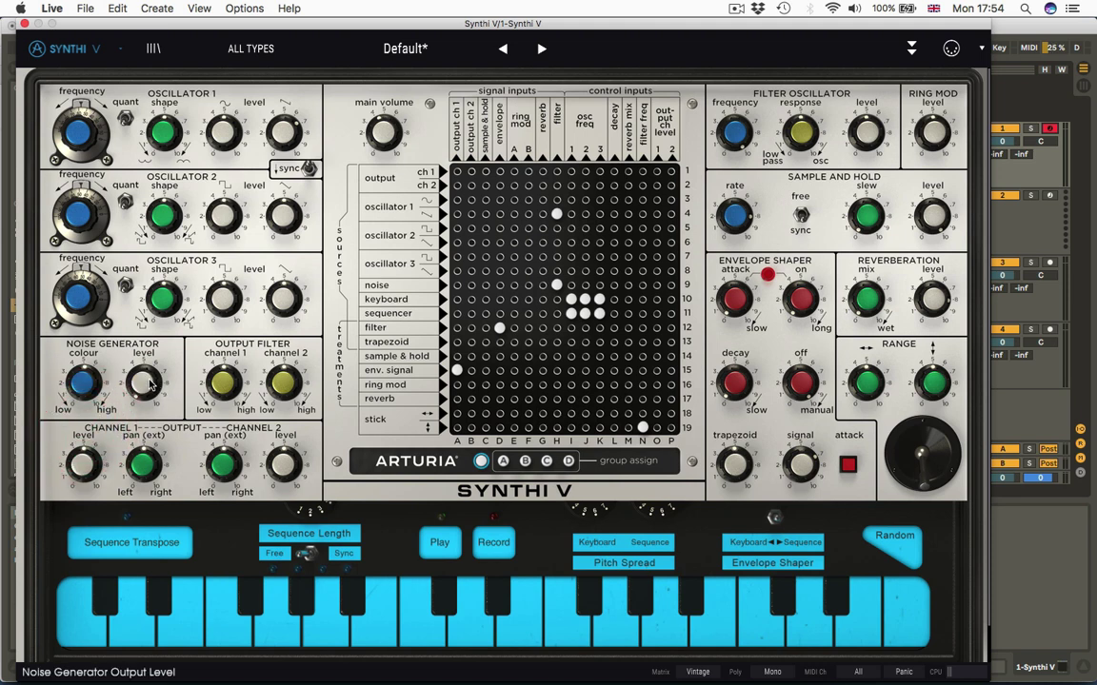
Raise the noise generator's output level and bring it back down.
{"action": "mouse_move", "coordinate": [149, 383]}
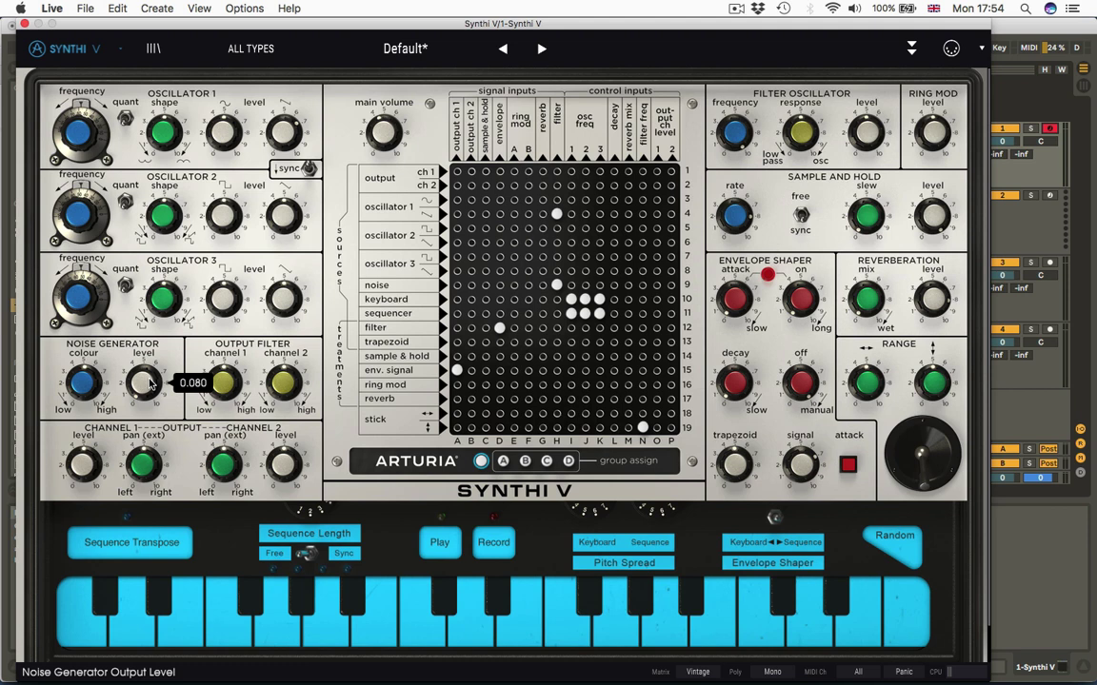
{"action": "left_click_drag", "start_coordinate": [149, 382], "coordinate": [132, 243]}
{"action": "left_click_drag", "start_coordinate": [149, 328], "coordinate": [148, 315]}
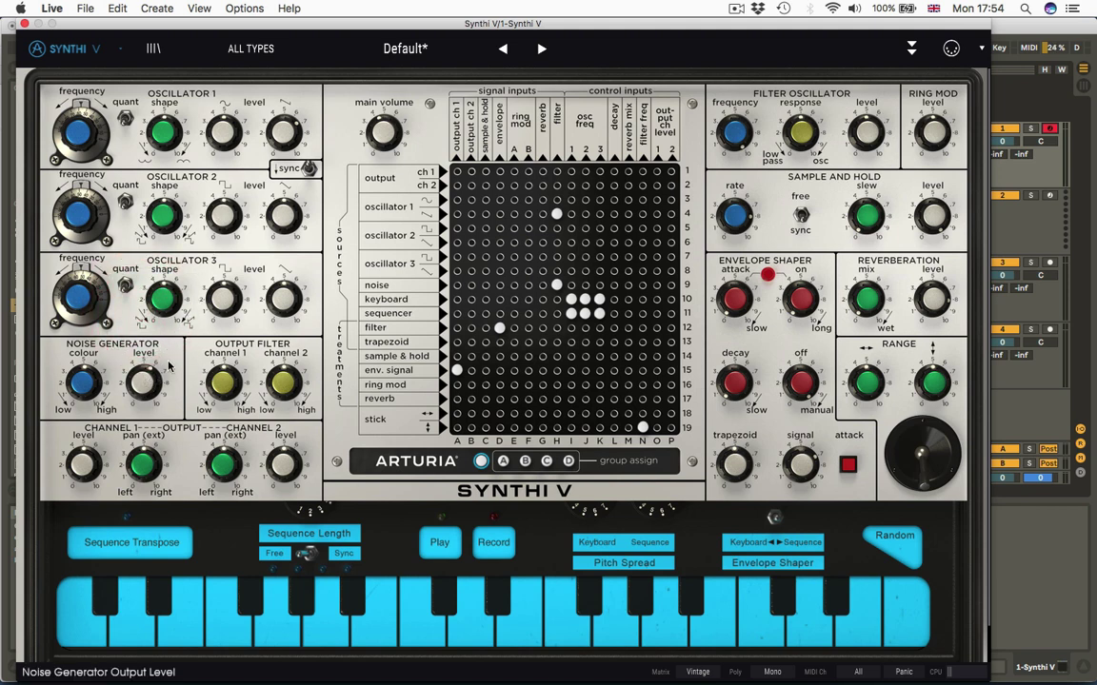
{"action": "mouse_move", "coordinate": [143, 379]}
{"action": "left_mouse_down"}
{"action": "mouse_move", "coordinate": [129, 314]}
{"action": "mouse_move", "coordinate": [140, 452]}
{"action": "left_mouse_up"}
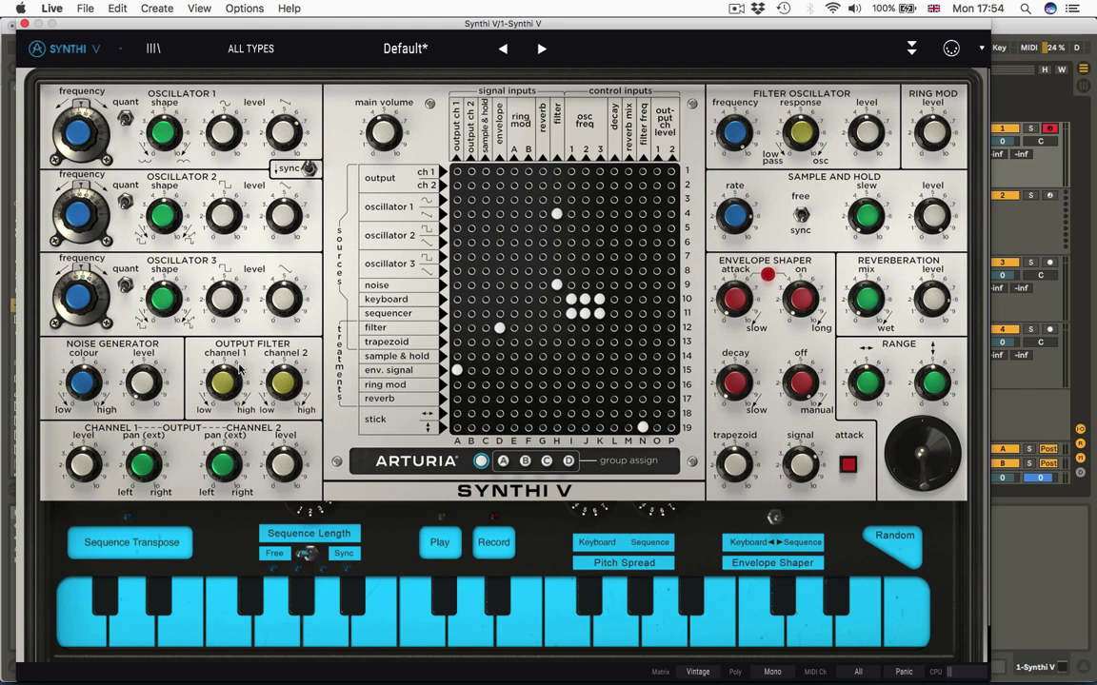
Turn the channel 1 output filter towards high, and check the output level and panning controls of the two channels.
{"action": "mouse_move", "coordinate": [225, 383]}
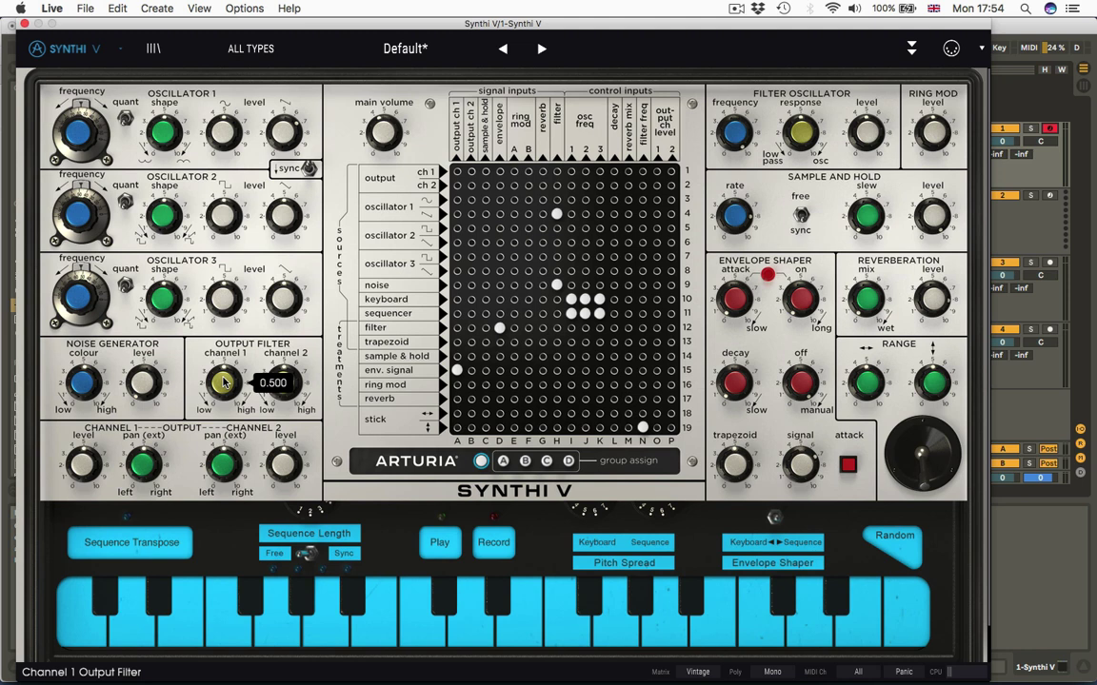
{"action": "left_click_drag", "start_coordinate": [221, 383], "coordinate": [195, 323]}
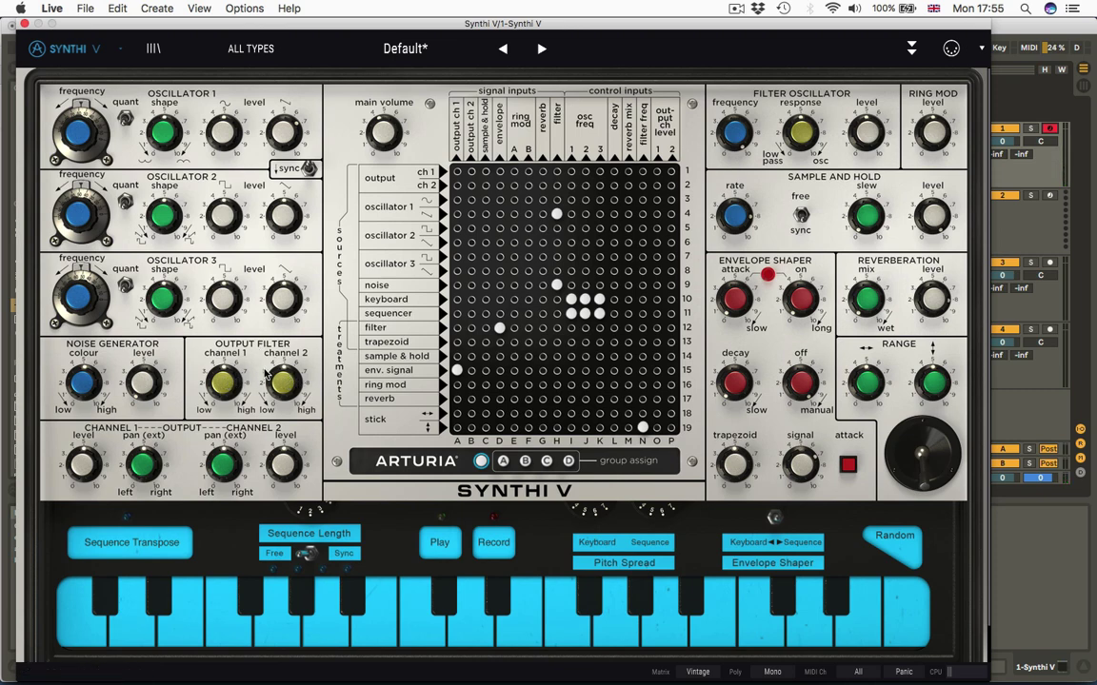
{"action": "mouse_move", "coordinate": [799, 125]}
{"action": "mouse_move", "coordinate": [93, 467]}
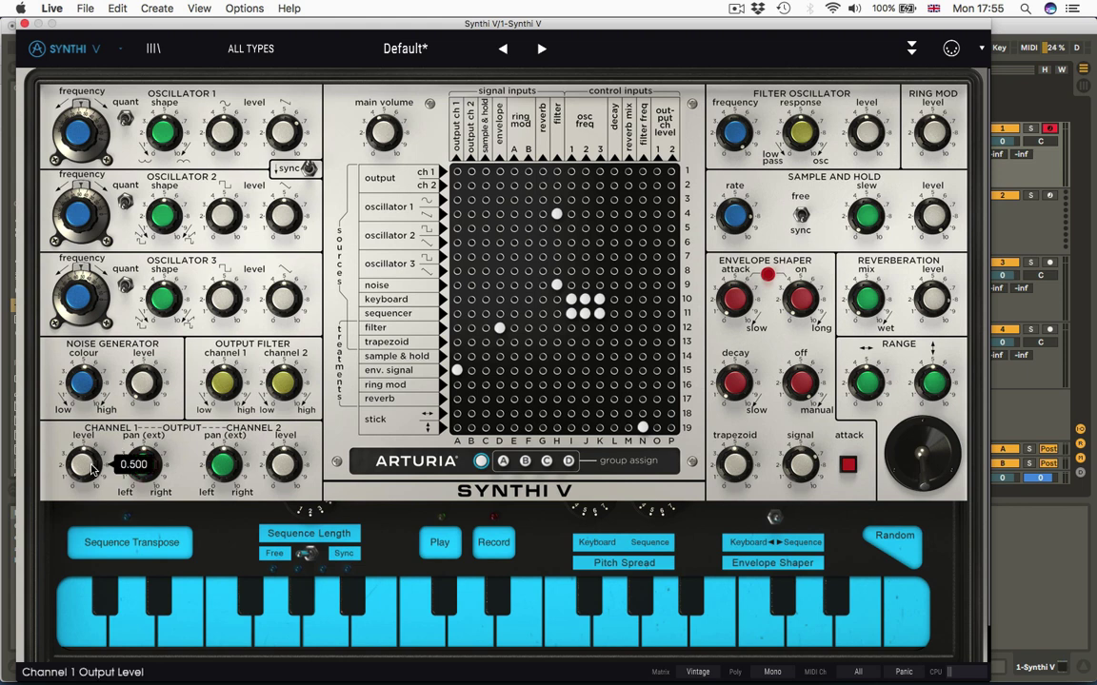
{"action": "mouse_move", "coordinate": [140, 474]}
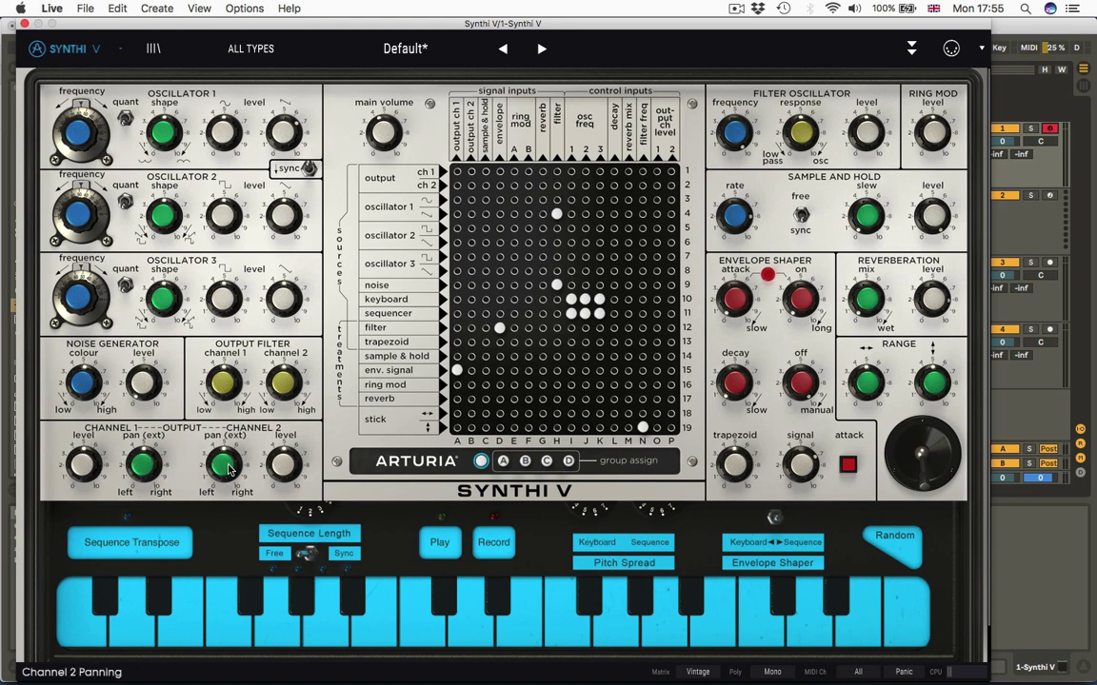
{"action": "mouse_move", "coordinate": [228, 468]}
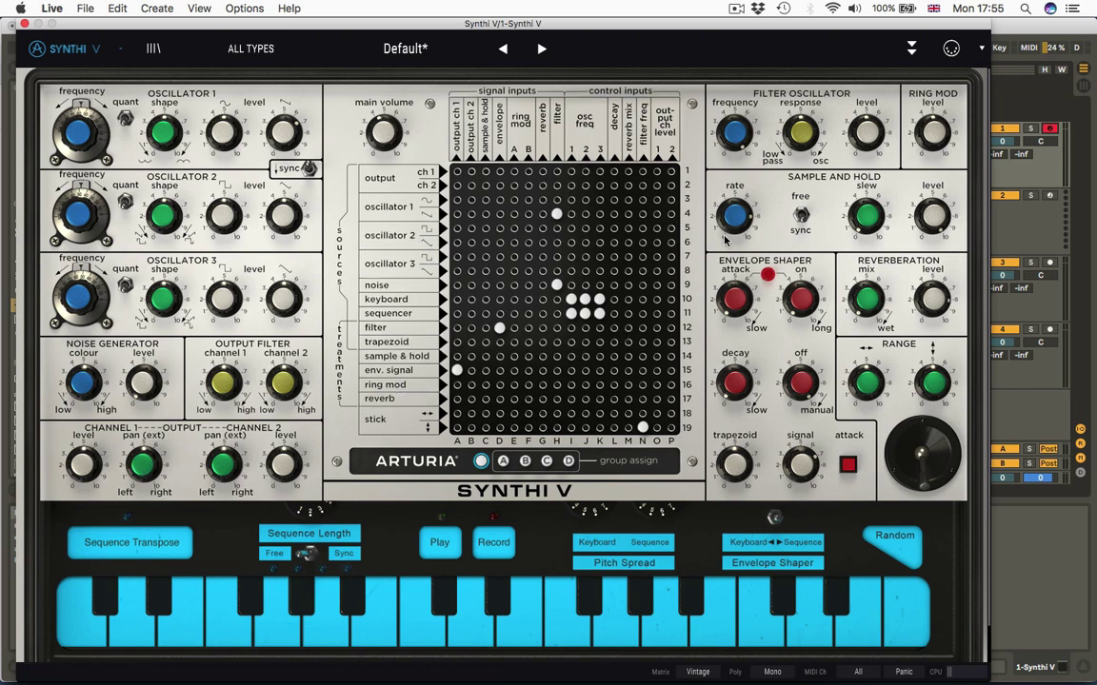
Sweep the filter cutoff frequency at different response settings, lowering the filter response to 0.004.
{"action": "mouse_move", "coordinate": [868, 138]}
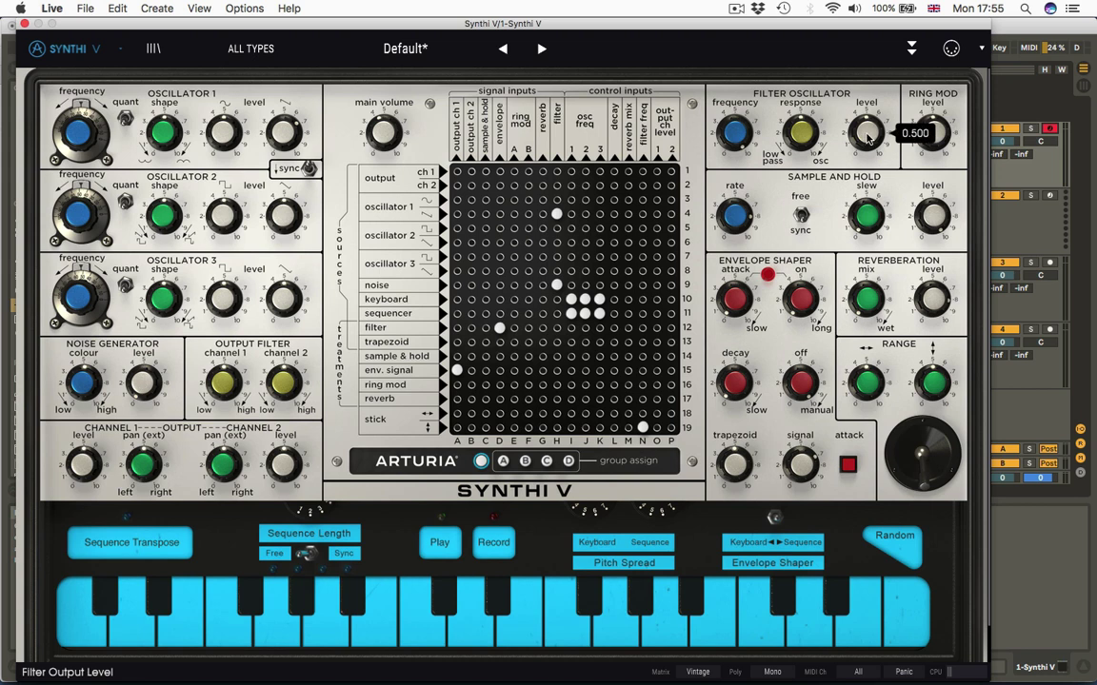
{"action": "mouse_move", "coordinate": [736, 131]}
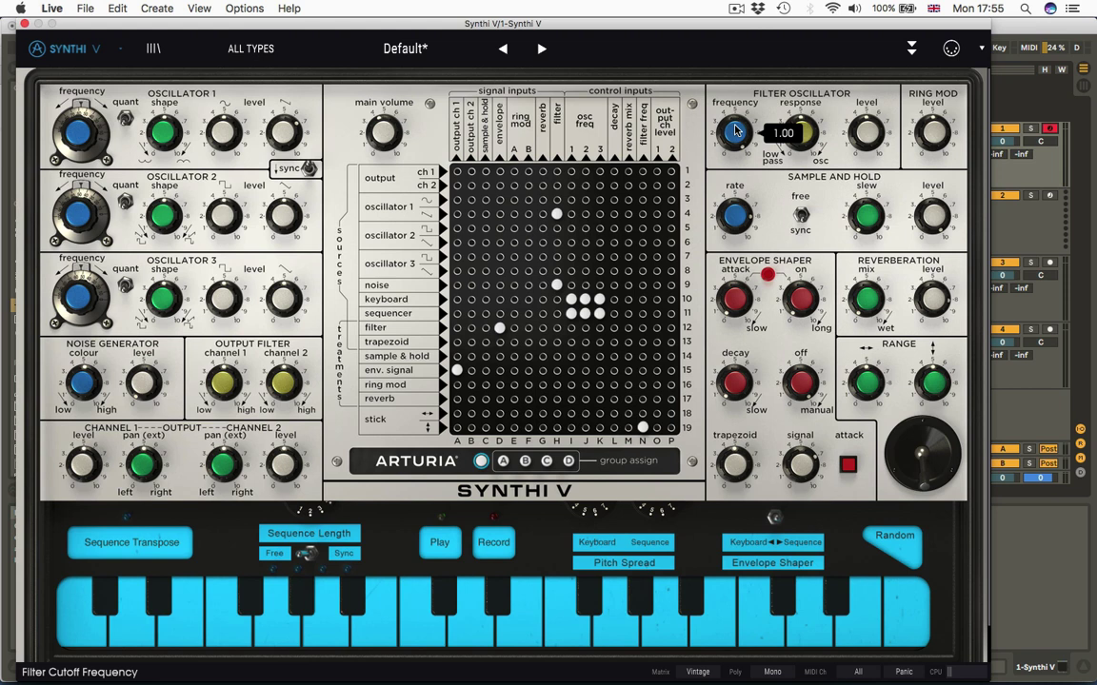
{"action": "left_click_drag", "start_coordinate": [735, 130], "coordinate": [727, 103]}
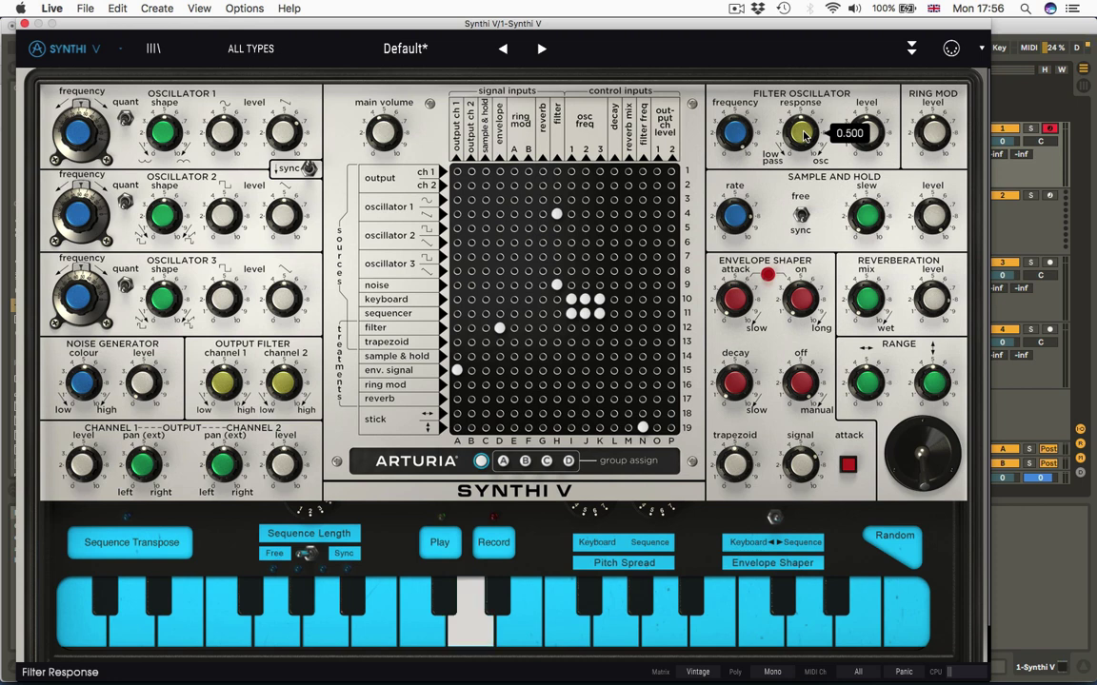
{"action": "left_click_drag", "start_coordinate": [804, 136], "coordinate": [803, 107]}
{"action": "mouse_move", "coordinate": [734, 131]}
{"action": "left_mouse_down"}
{"action": "mouse_move", "coordinate": [735, 212]}
{"action": "mouse_move", "coordinate": [735, 131]}
{"action": "left_mouse_up"}
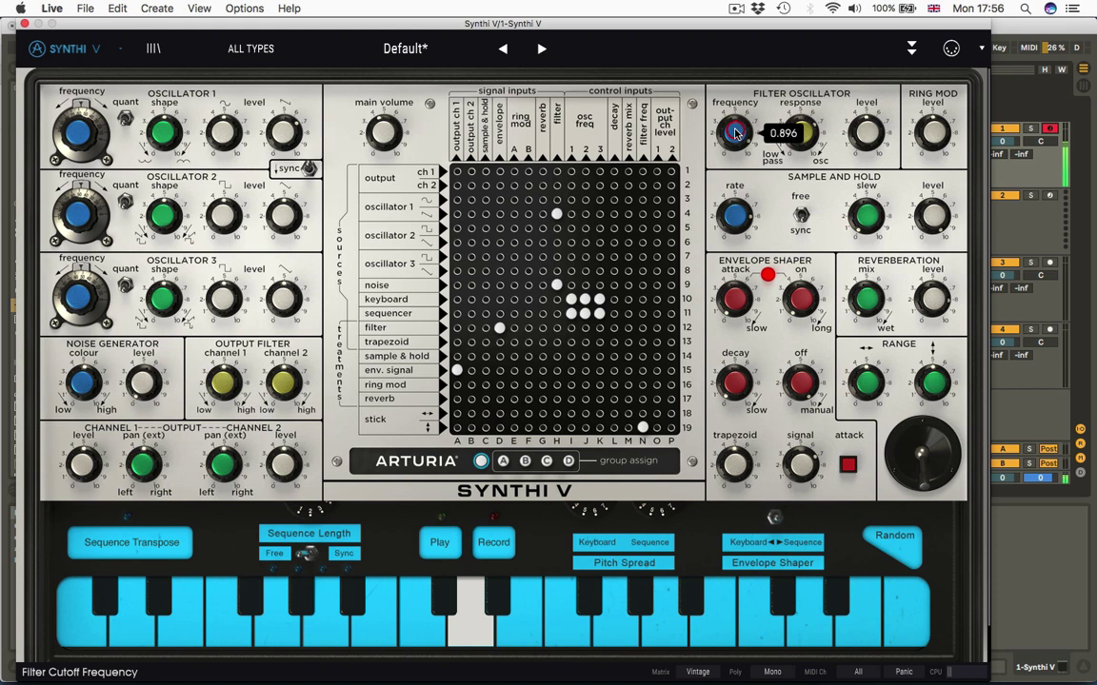
{"action": "left_click_drag", "start_coordinate": [806, 135], "coordinate": [818, 314]}
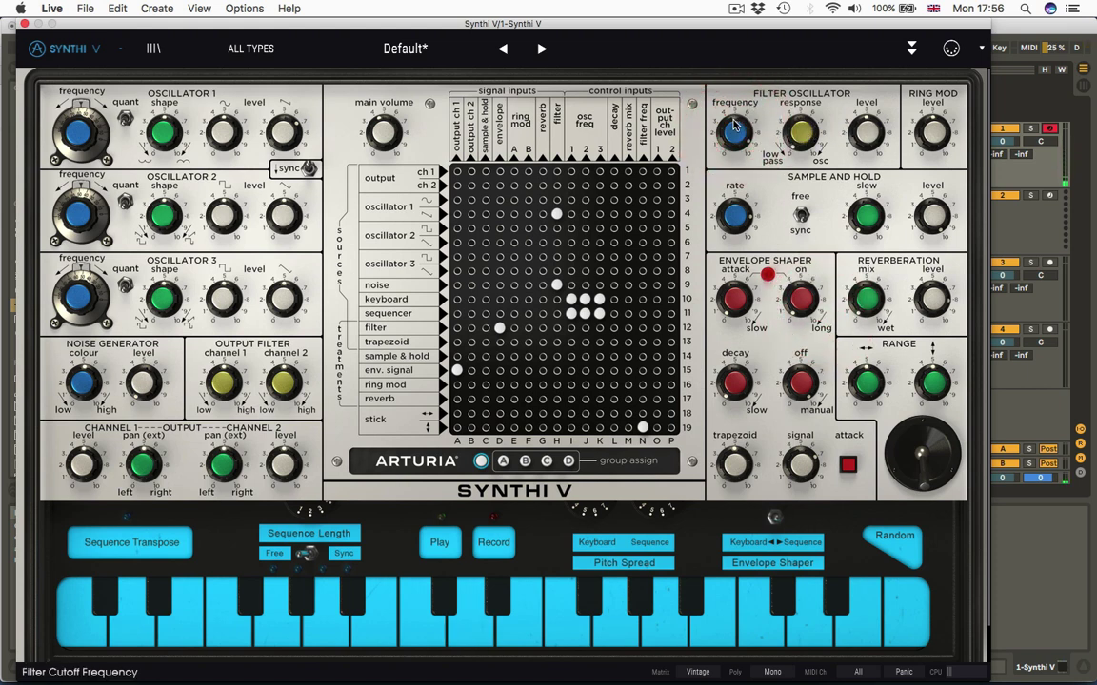
{"action": "mouse_move", "coordinate": [736, 130]}
{"action": "left_mouse_down"}
{"action": "mouse_move", "coordinate": [734, 209]}
{"action": "mouse_move", "coordinate": [728, 131]}
{"action": "left_mouse_up"}
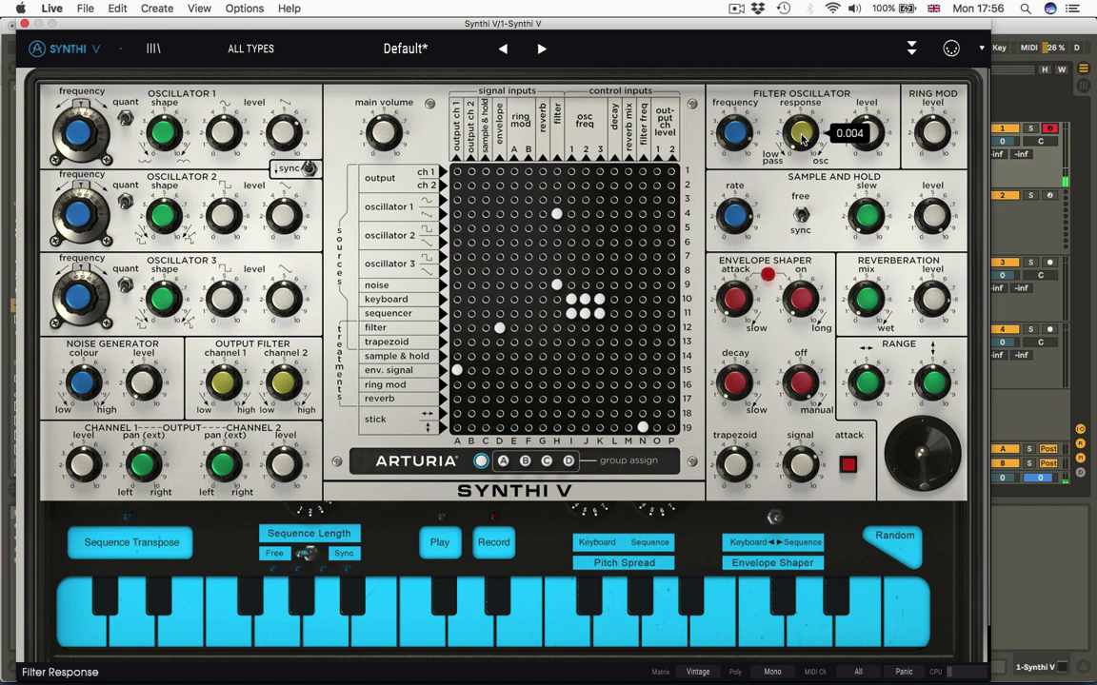
Raise the filter response in stages to 1.00.
{"action": "left_click_drag", "start_coordinate": [801, 135], "coordinate": [800, 54]}
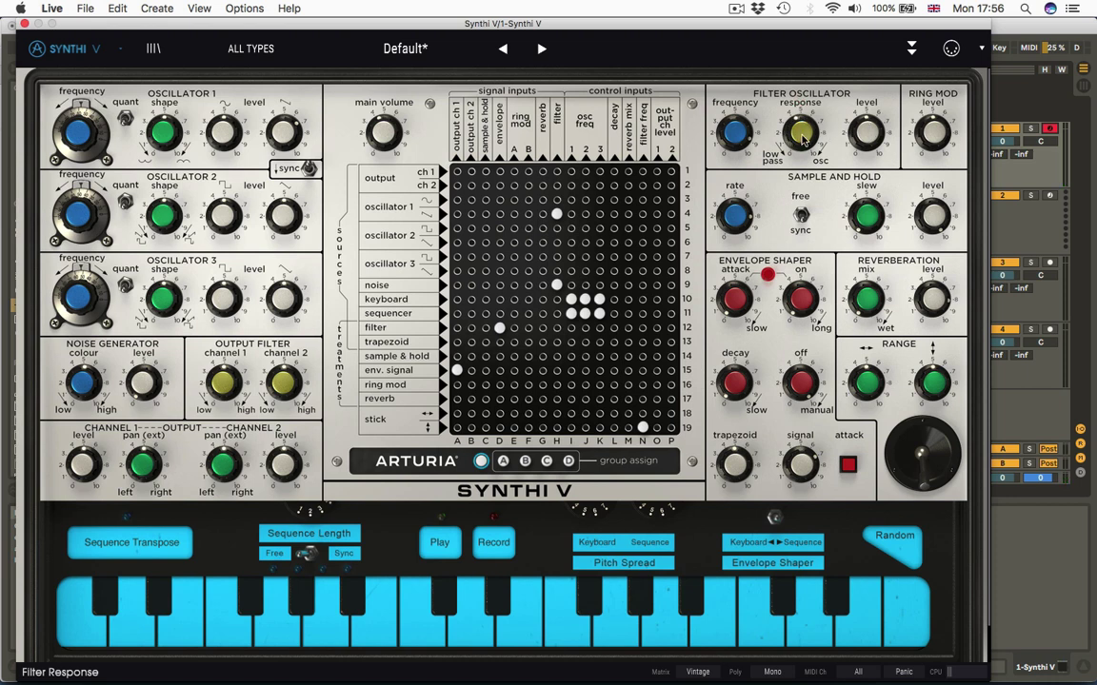
{"action": "mouse_move", "coordinate": [804, 139]}
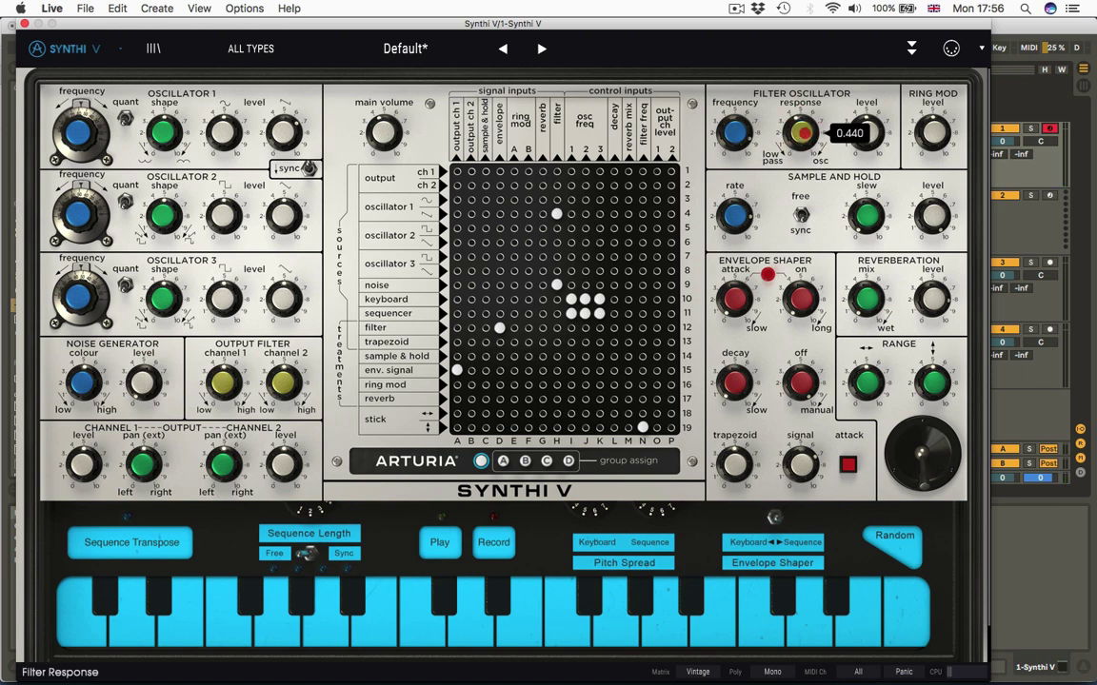
{"action": "left_click_drag", "start_coordinate": [803, 134], "coordinate": [792, 72]}
{"action": "left_click_drag", "start_coordinate": [801, 132], "coordinate": [808, 93]}
Remove the oscillator 1 saw connection to the filter in the matrix and sweep the filter cutoff, passing 0.140.
{"action": "left_click_drag", "start_coordinate": [737, 132], "coordinate": [739, 174]}
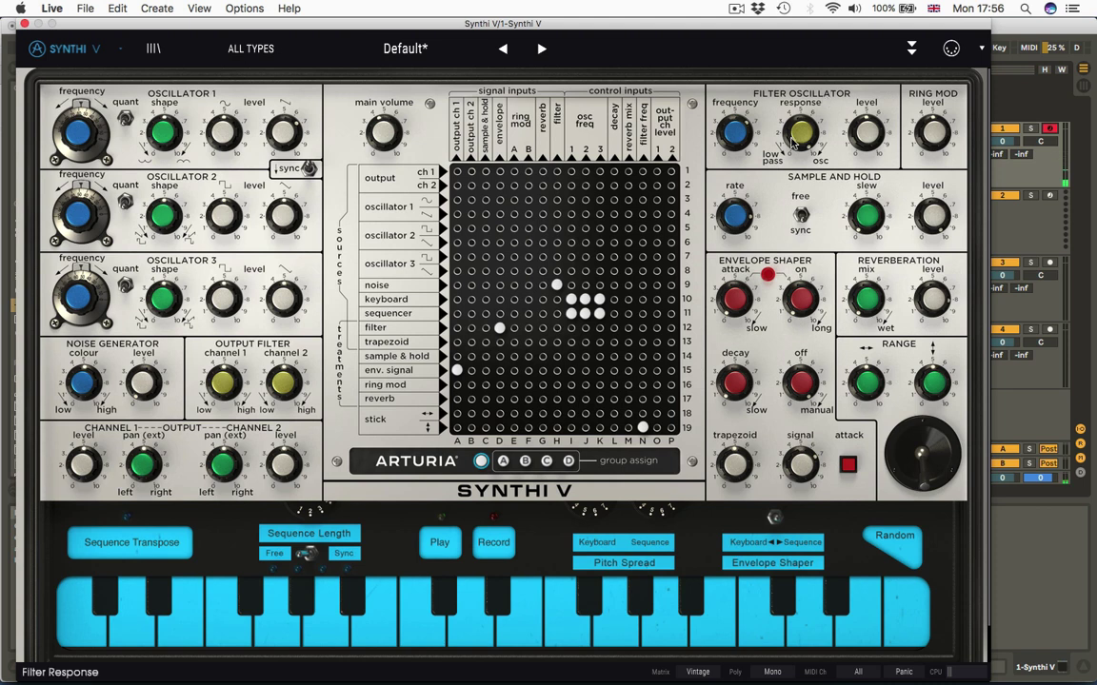
{"action": "mouse_move", "coordinate": [735, 139]}
{"action": "left_mouse_down"}
{"action": "mouse_move", "coordinate": [735, 94]}
{"action": "mouse_move", "coordinate": [735, 152]}
{"action": "mouse_move", "coordinate": [734, 132]}
{"action": "left_mouse_up"}
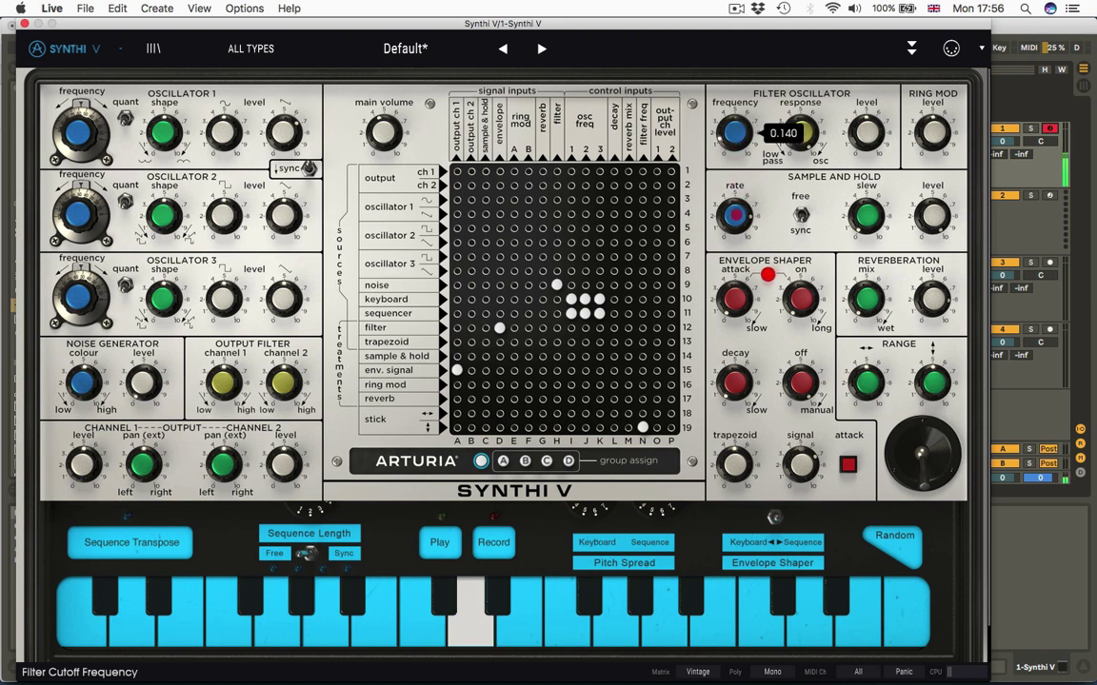
{"action": "mouse_move", "coordinate": [734, 139]}
{"action": "left_mouse_down"}
{"action": "mouse_move", "coordinate": [734, 189]}
{"action": "mouse_move", "coordinate": [734, 152]}
{"action": "left_mouse_up"}
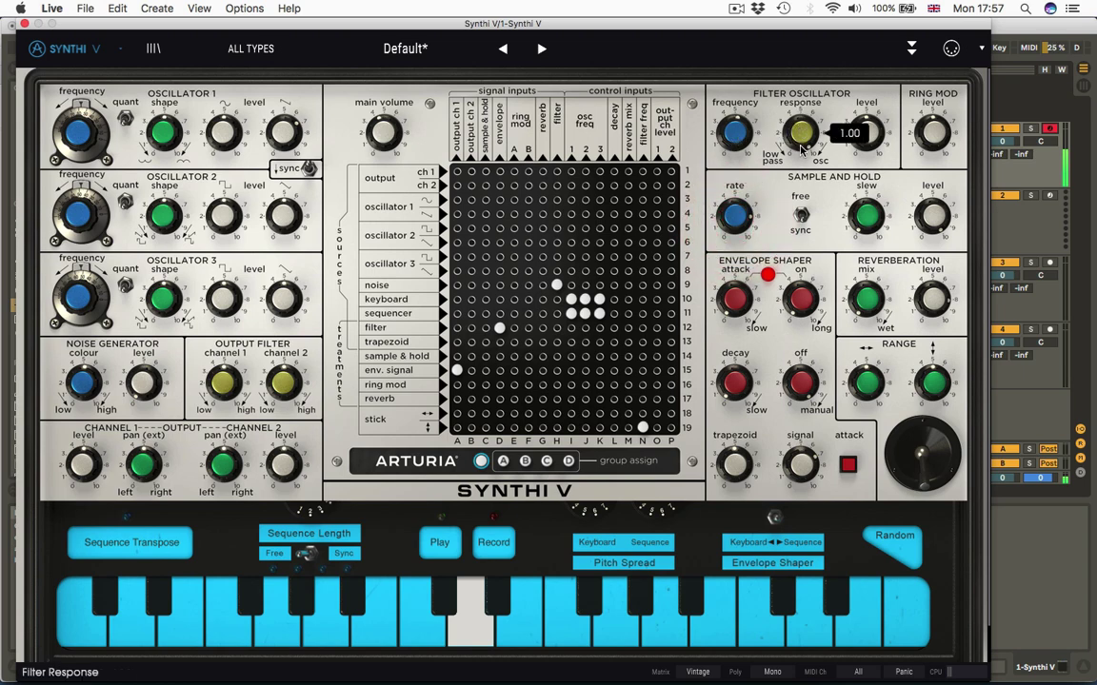
Patch oscillator 1's sine wave into the filter input and raise the filter cutoff to about 0.908.
{"action": "left_click", "coordinate": [558, 199]}
{"action": "left_click", "coordinate": [800, 213]}
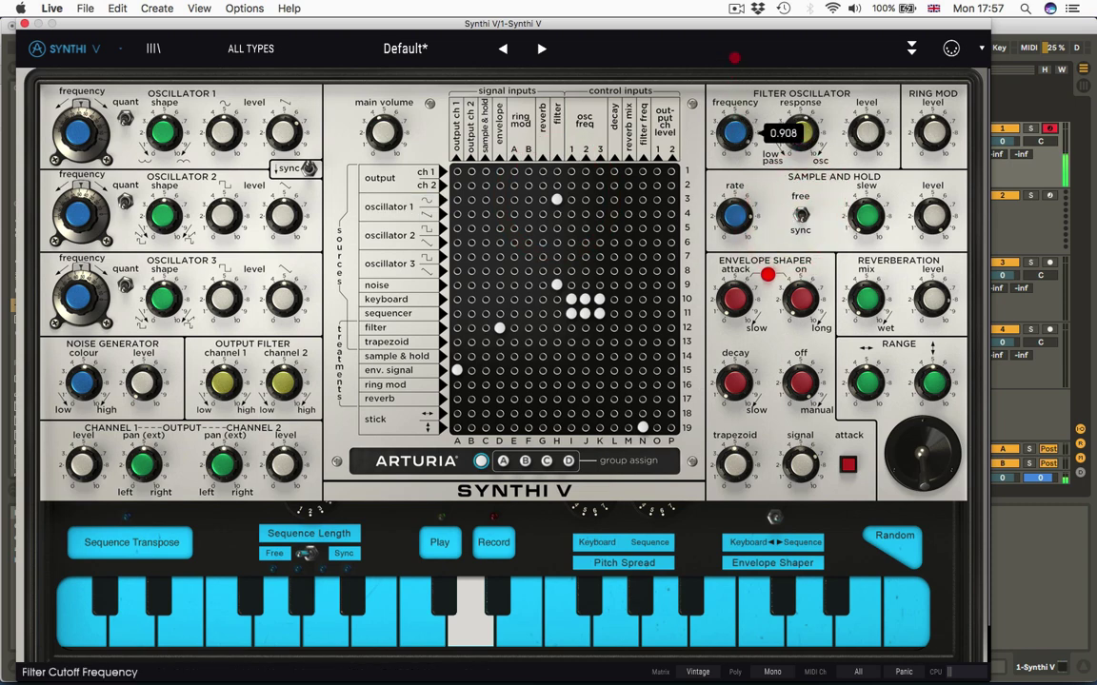
{"action": "left_click_drag", "start_coordinate": [734, 57], "coordinate": [734, 57]}
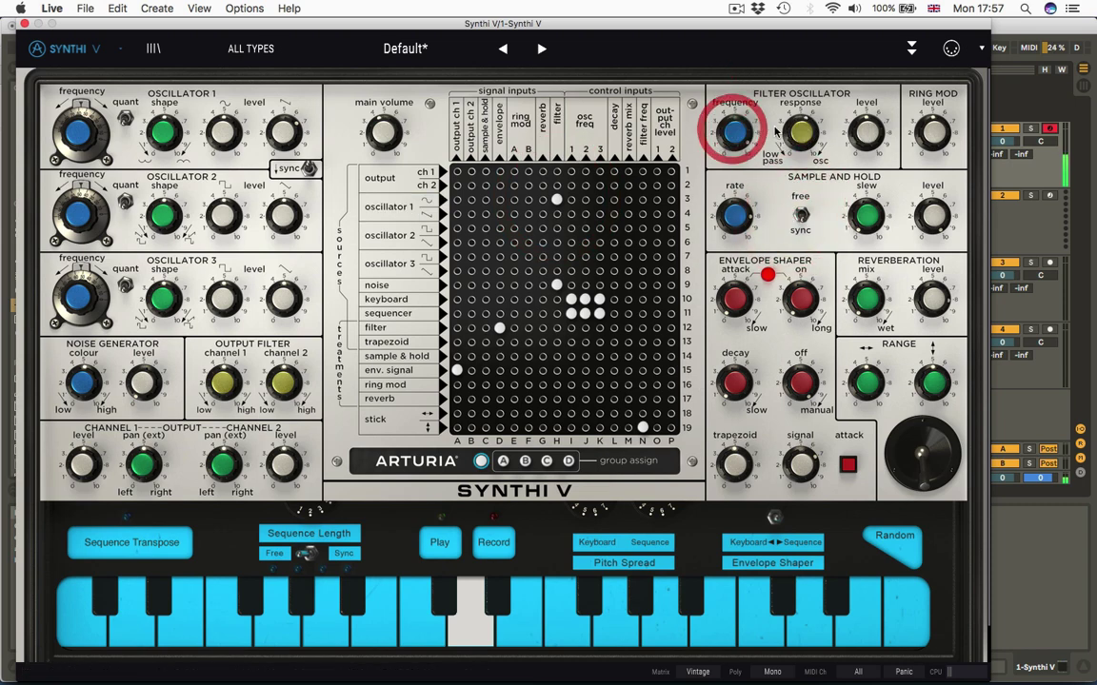
Patch oscillator 1's saw wave back into the filter input and remove the sine wave's pin.
{"action": "left_click", "coordinate": [557, 214]}
{"action": "left_click", "coordinate": [557, 200]}
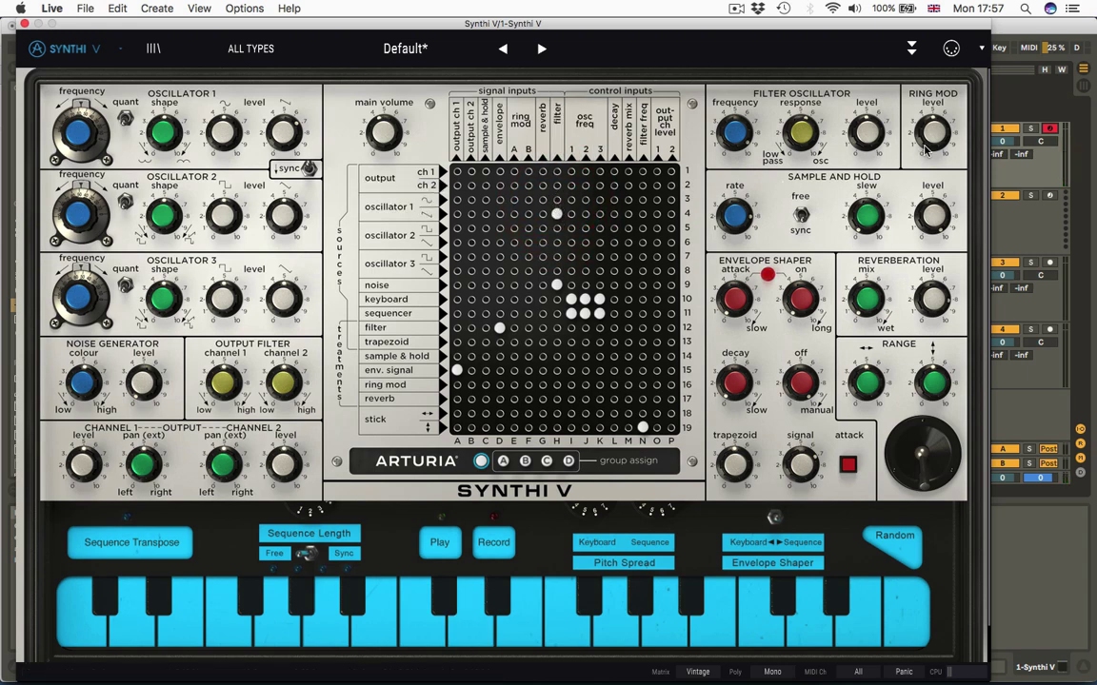
Examine the ring modulator level and the sample-and-hold rate and slew controls.
{"action": "mouse_move", "coordinate": [937, 128]}
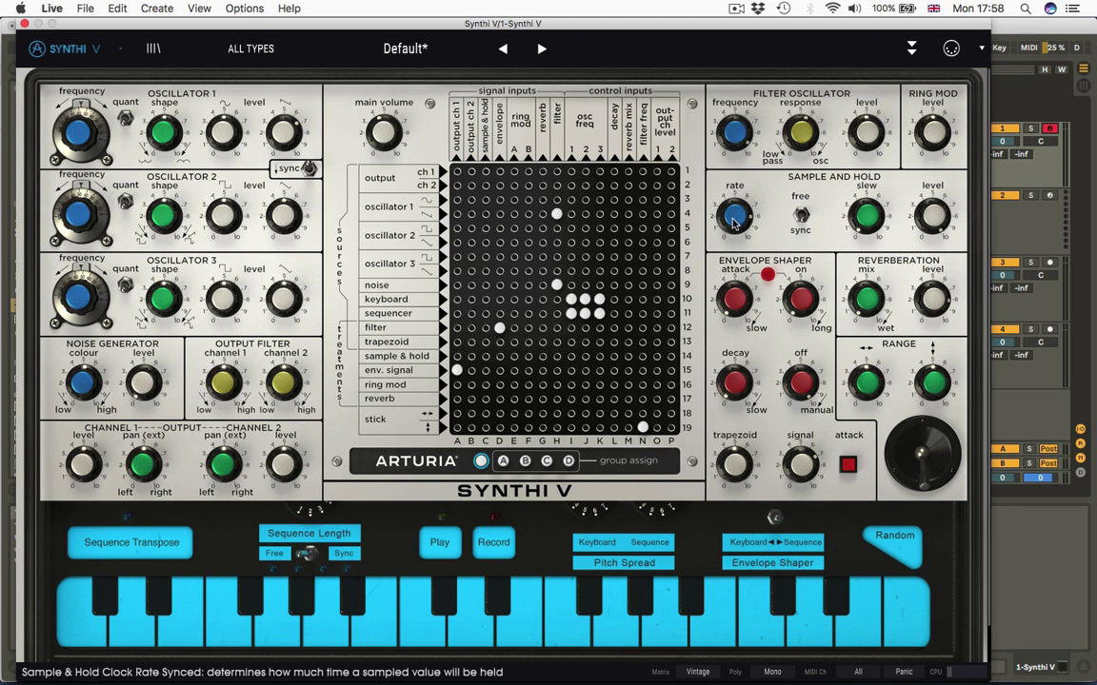
{"action": "mouse_move", "coordinate": [725, 202]}
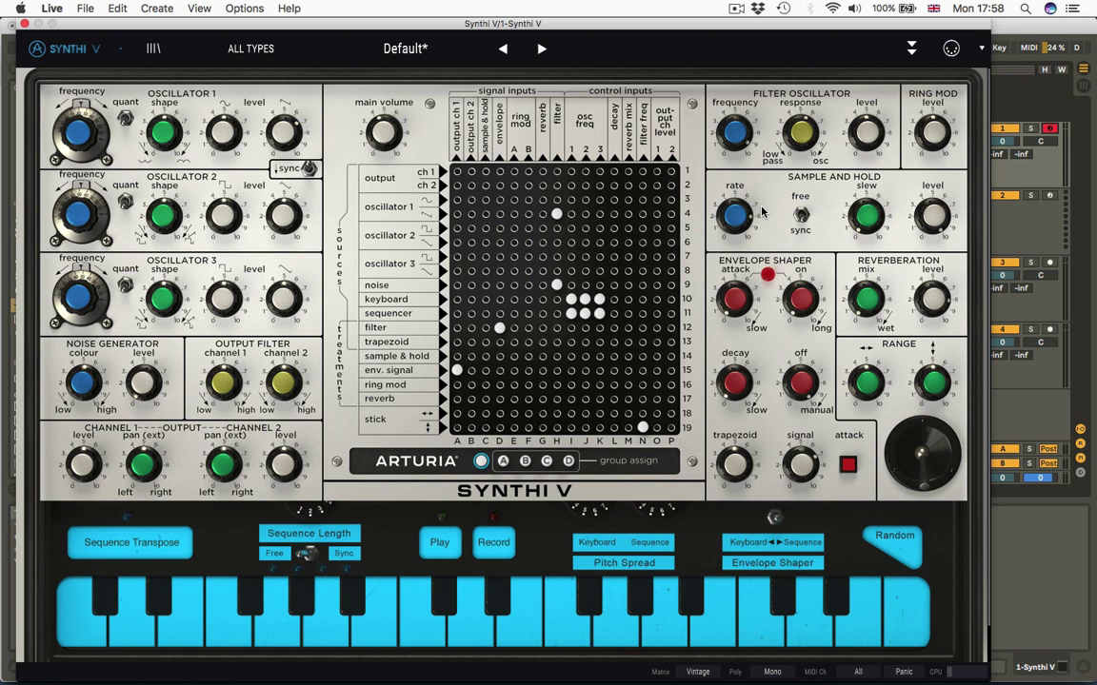
{"action": "mouse_move", "coordinate": [867, 220]}
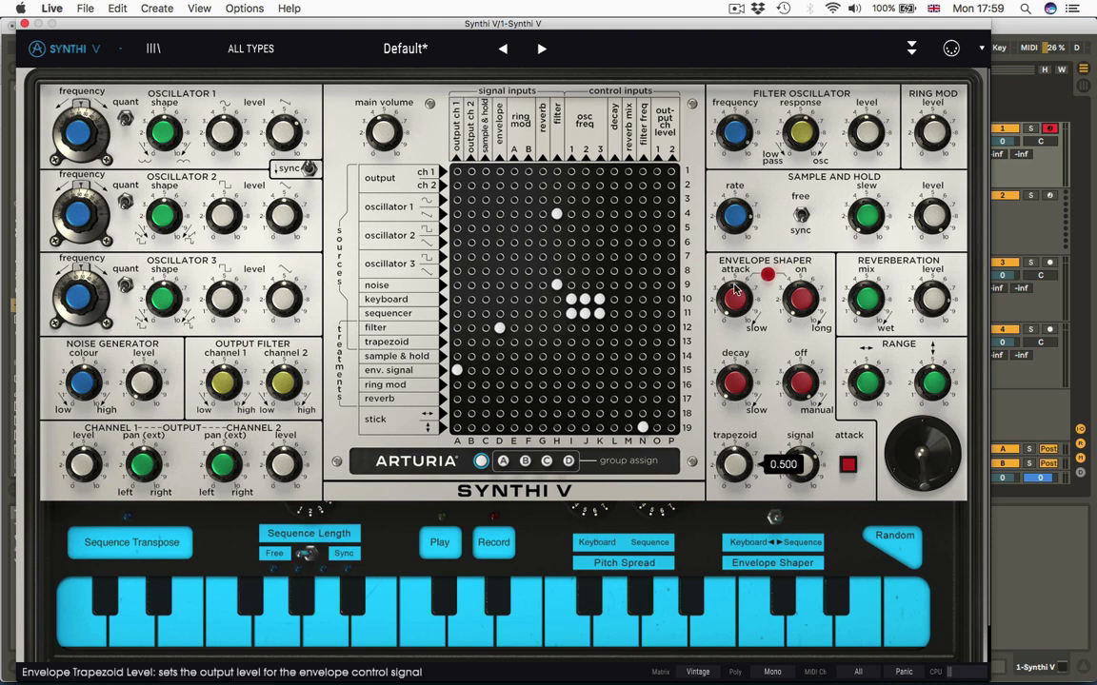
Sweep the envelope shaper's attack and on times, passing 0.480 on the on time, and examine its off and decay controls.
{"action": "mouse_move", "coordinate": [733, 298]}
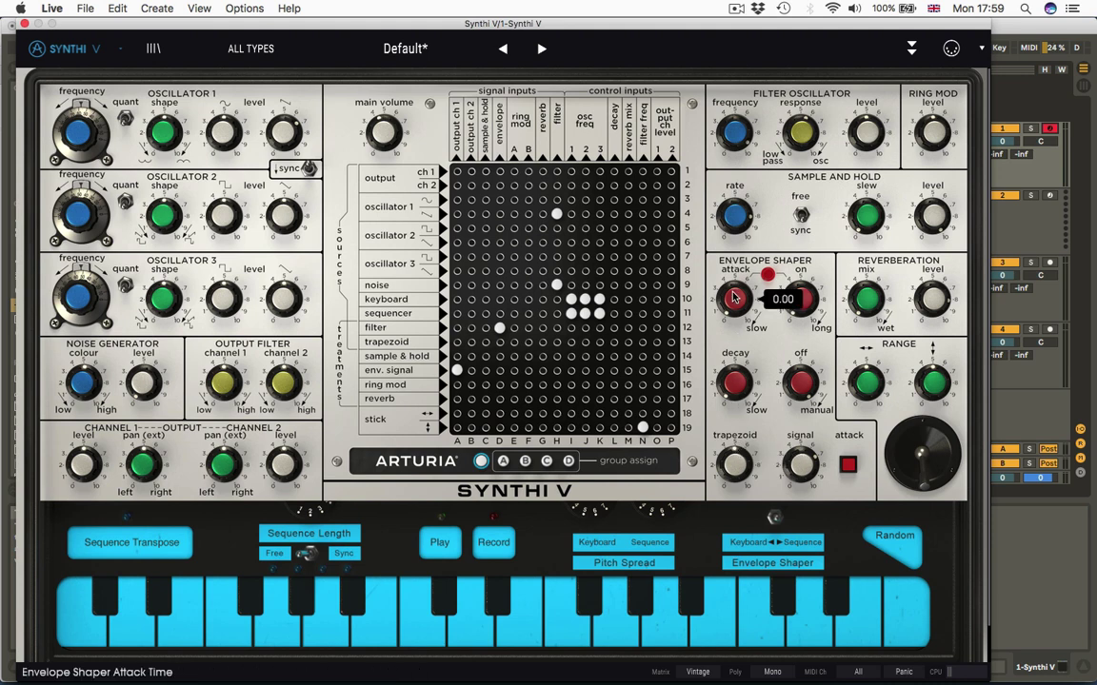
{"action": "left_click_drag", "start_coordinate": [732, 293], "coordinate": [799, 229]}
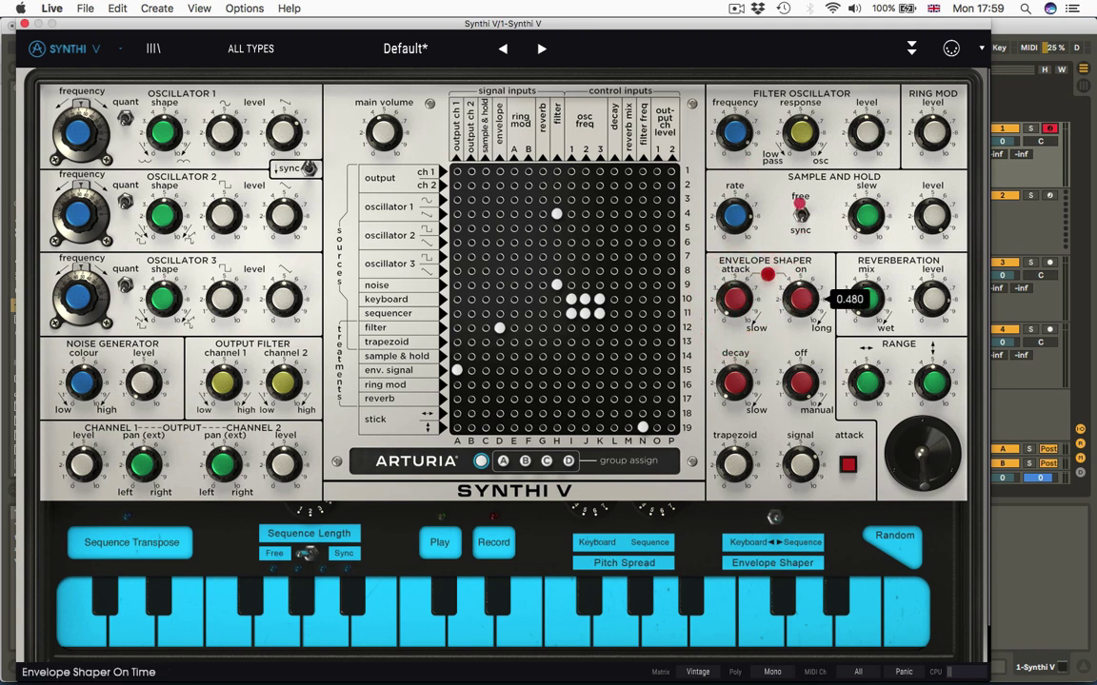
{"action": "left_click_drag", "start_coordinate": [800, 299], "coordinate": [800, 282]}
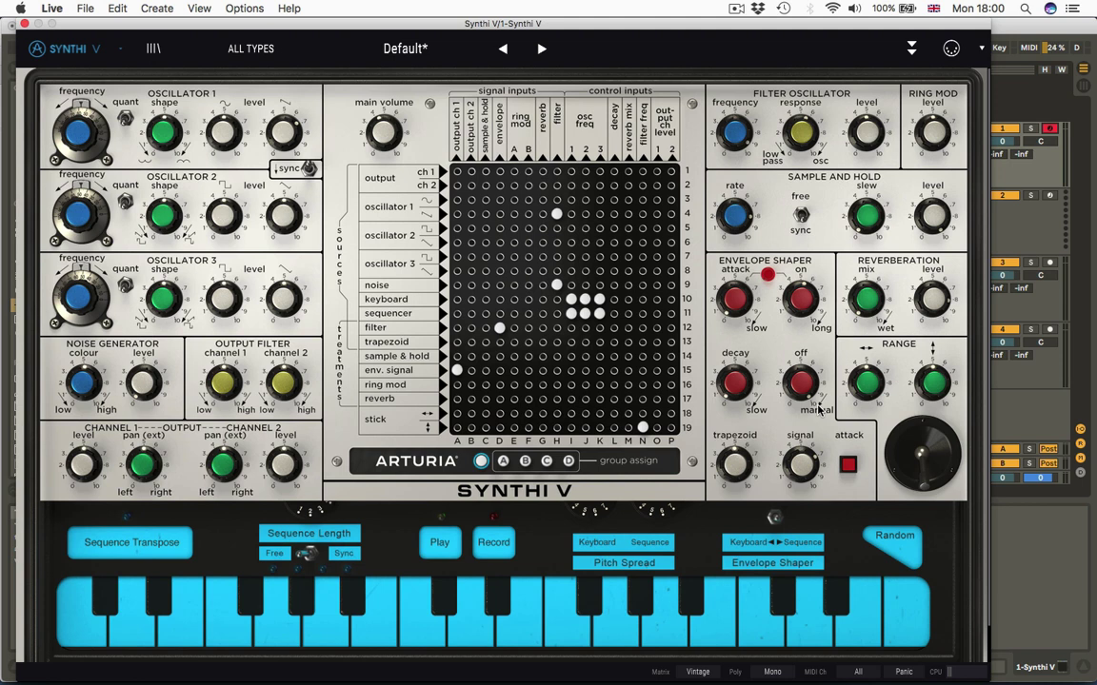
{"action": "mouse_move", "coordinate": [803, 379]}
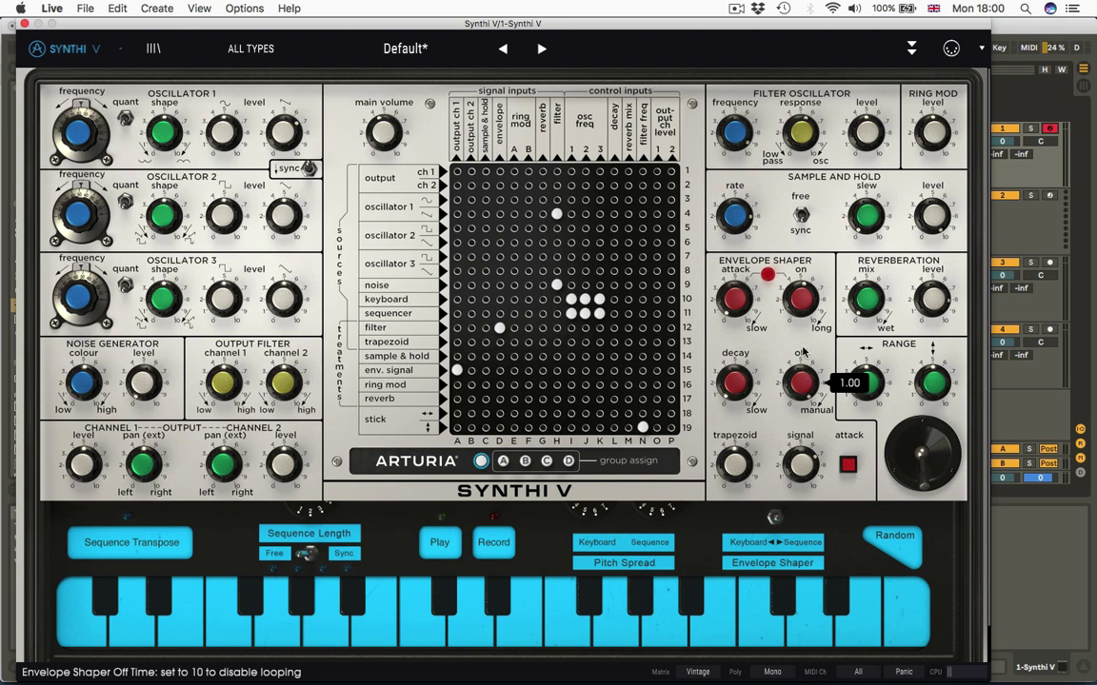
{"action": "mouse_move", "coordinate": [733, 309]}
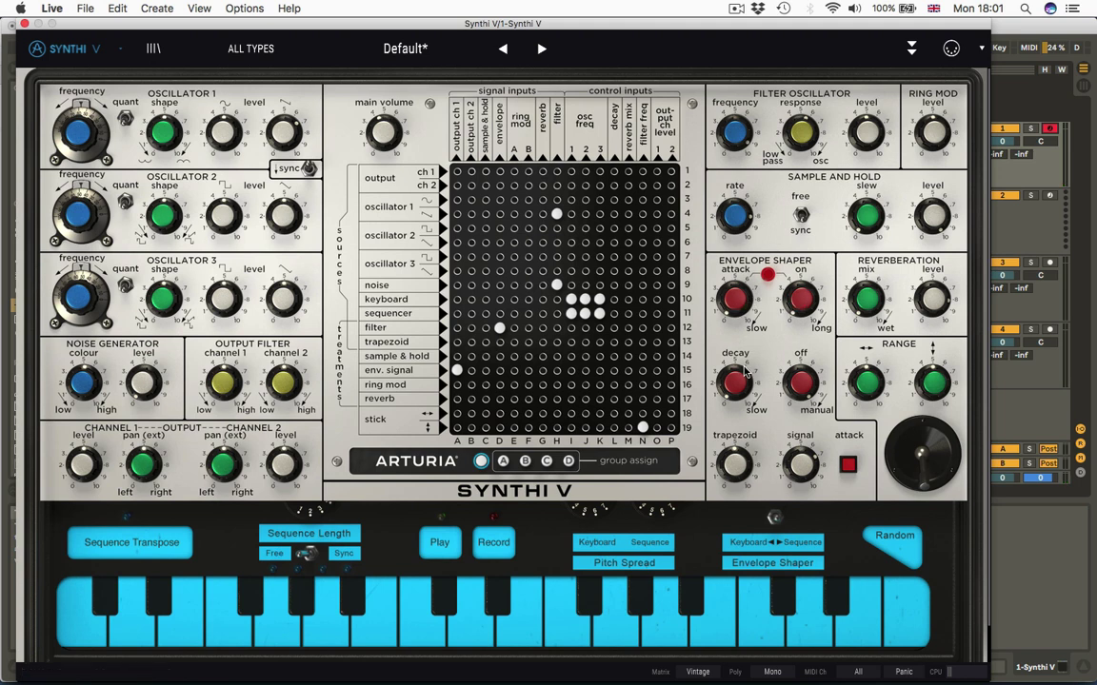
{"action": "mouse_move", "coordinate": [739, 380]}
Lower the envelope shaper's off time past 0.660 so the envelope loops, and vary its on time.
{"action": "mouse_move", "coordinate": [805, 381]}
{"action": "left_mouse_down"}
{"action": "mouse_move", "coordinate": [805, 410]}
{"action": "mouse_move", "coordinate": [805, 380]}
{"action": "mouse_move", "coordinate": [806, 400]}
{"action": "left_mouse_up"}
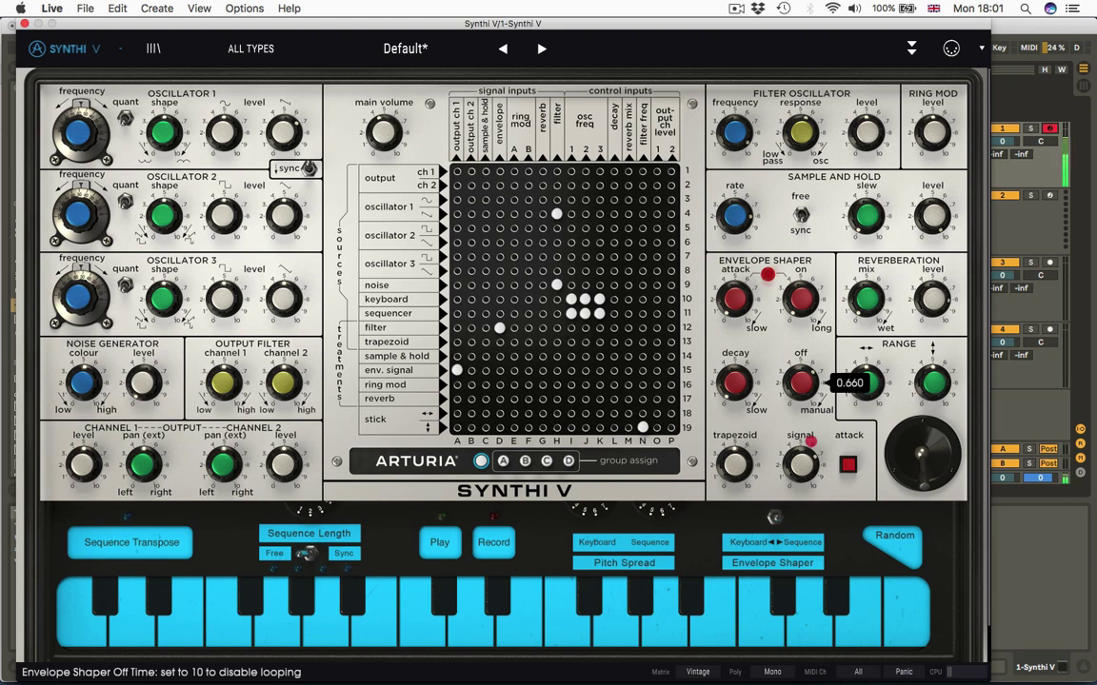
{"action": "left_click_drag", "start_coordinate": [806, 399], "coordinate": [809, 442]}
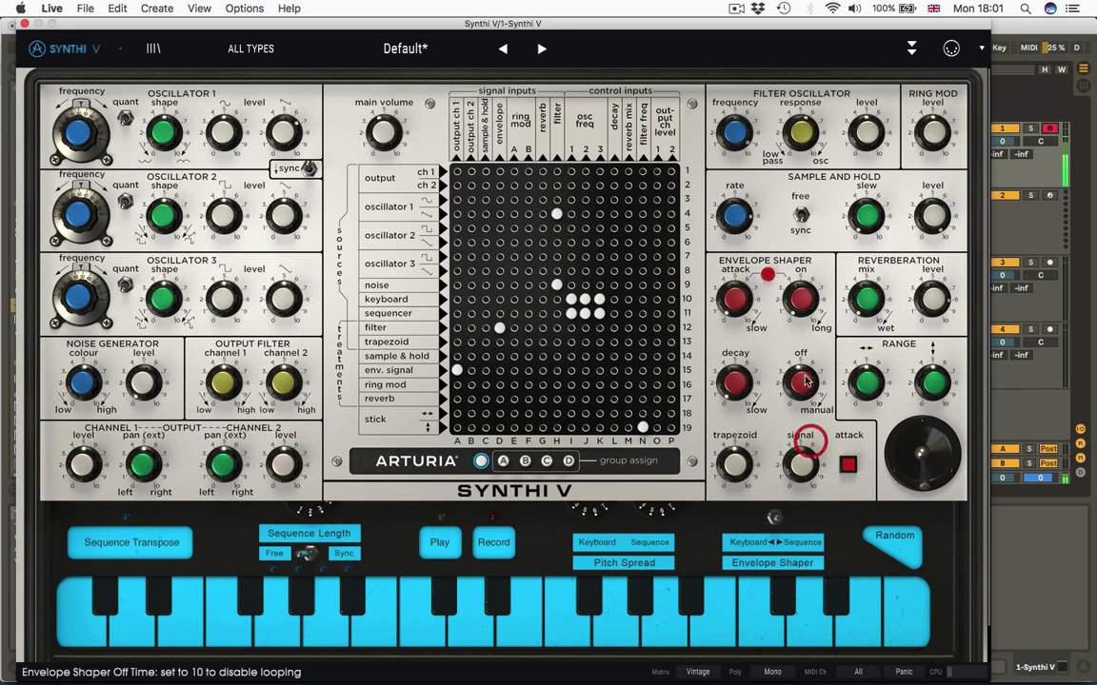
{"action": "mouse_move", "coordinate": [803, 305]}
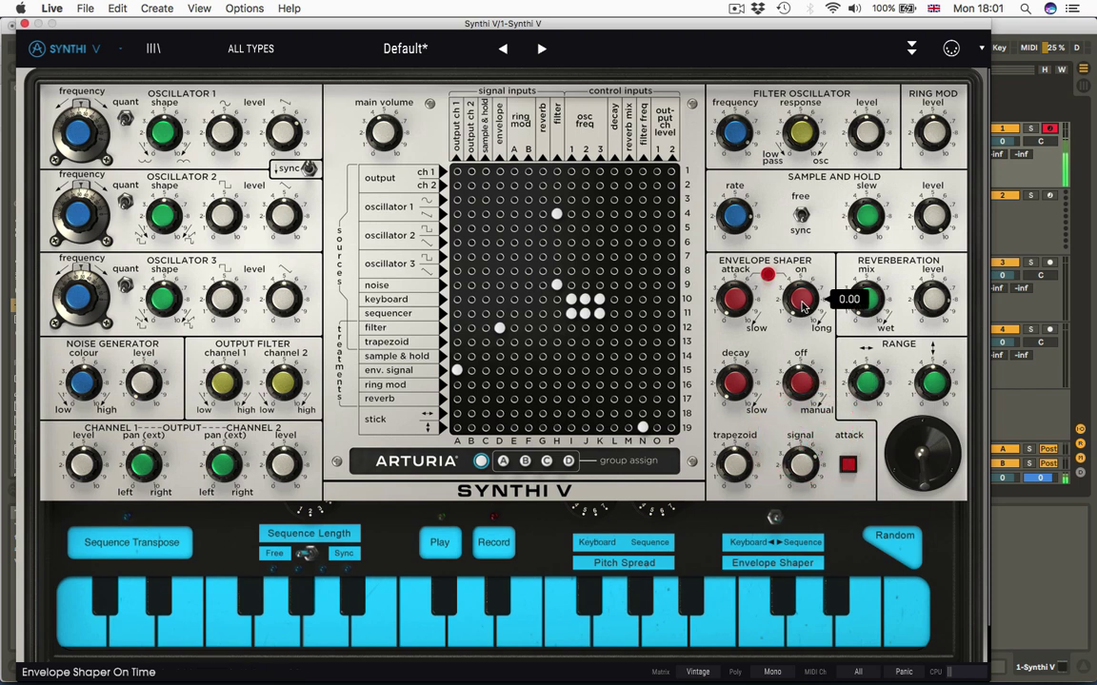
{"action": "left_click_drag", "start_coordinate": [804, 304], "coordinate": [803, 303]}
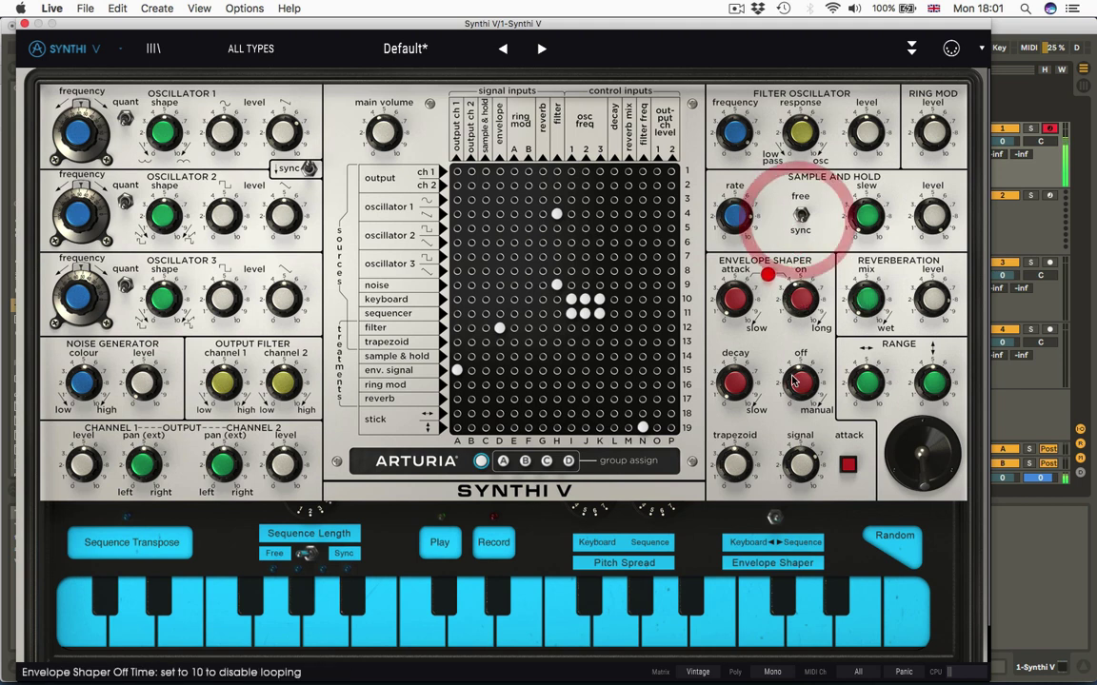
{"action": "left_click_drag", "start_coordinate": [793, 381], "coordinate": [793, 419]}
Vary the looping envelope's attack through 0.216 and its decay, and raise the off time again to stop the looping.
{"action": "left_click_drag", "start_coordinate": [736, 299], "coordinate": [735, 258]}
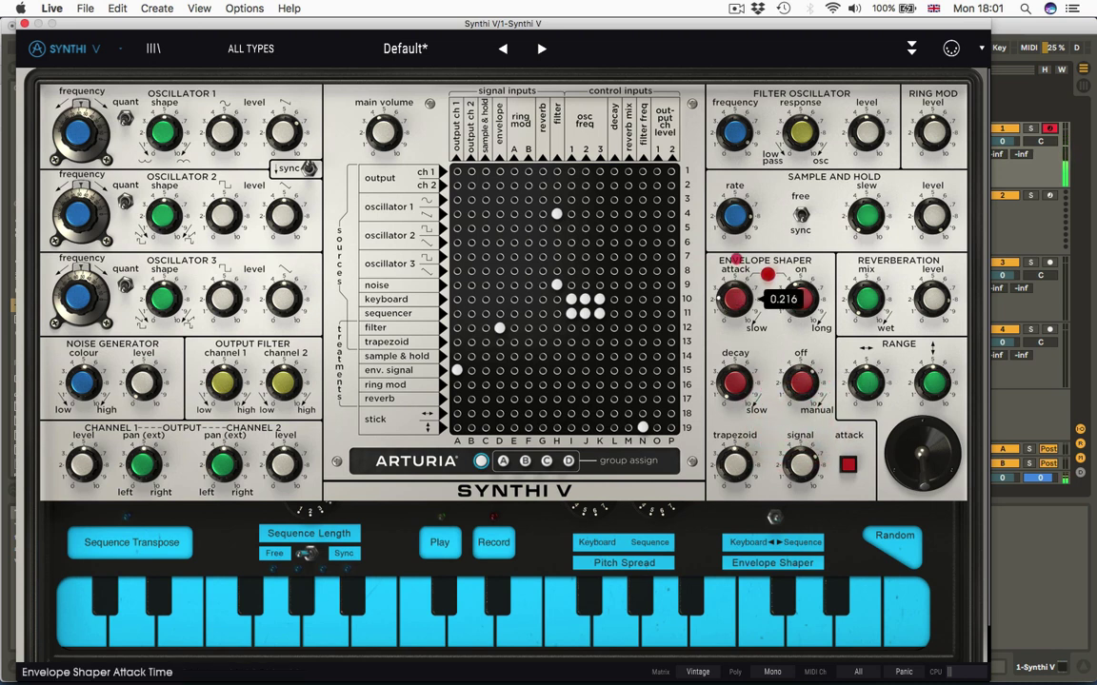
{"action": "left_click_drag", "start_coordinate": [737, 383], "coordinate": [735, 327]}
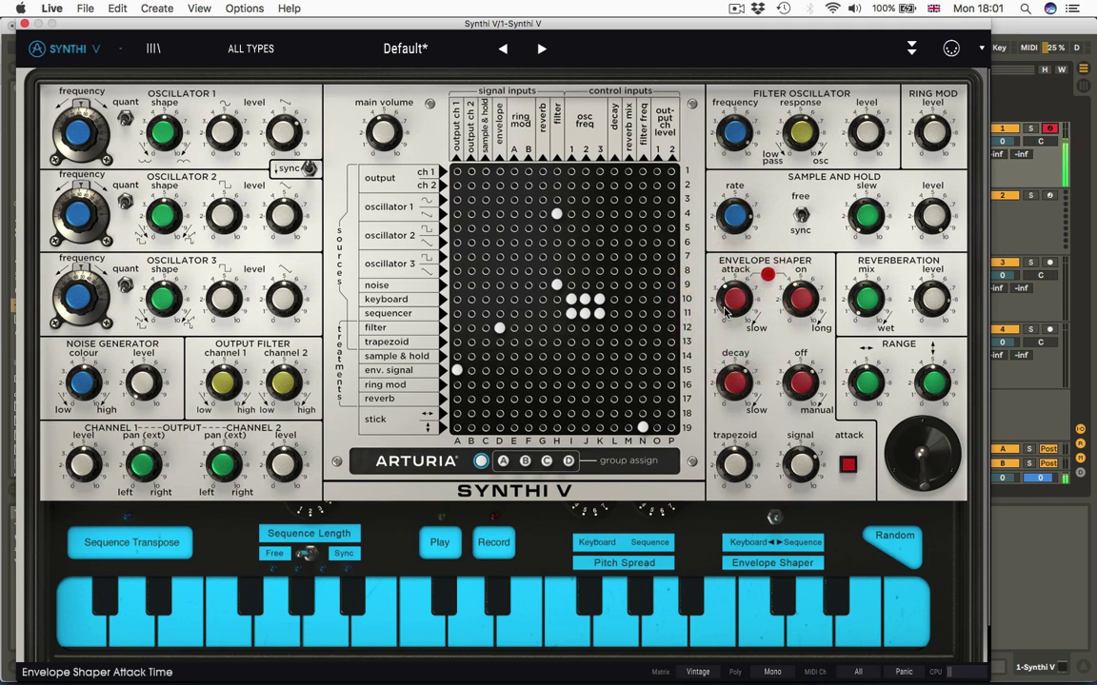
{"action": "left_click_drag", "start_coordinate": [810, 379], "coordinate": [804, 222]}
{"action": "left_click", "coordinate": [805, 382]}
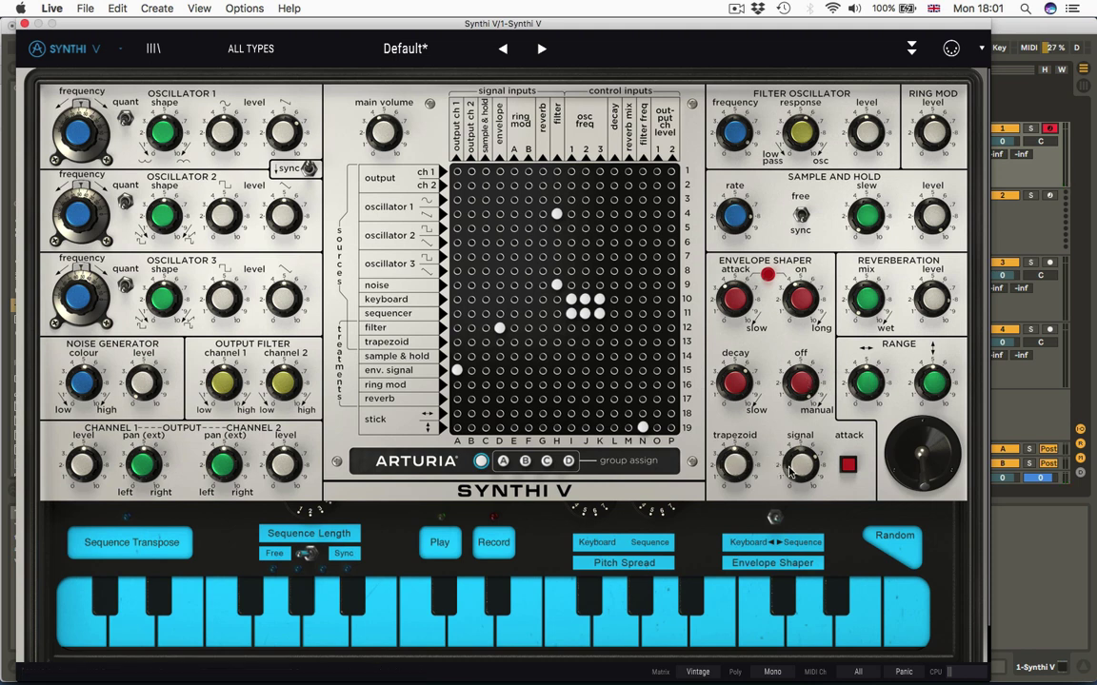
Examine the envelope shaper's signal and trapezoid levels and trigger the envelope manually.
{"action": "mouse_move", "coordinate": [798, 470]}
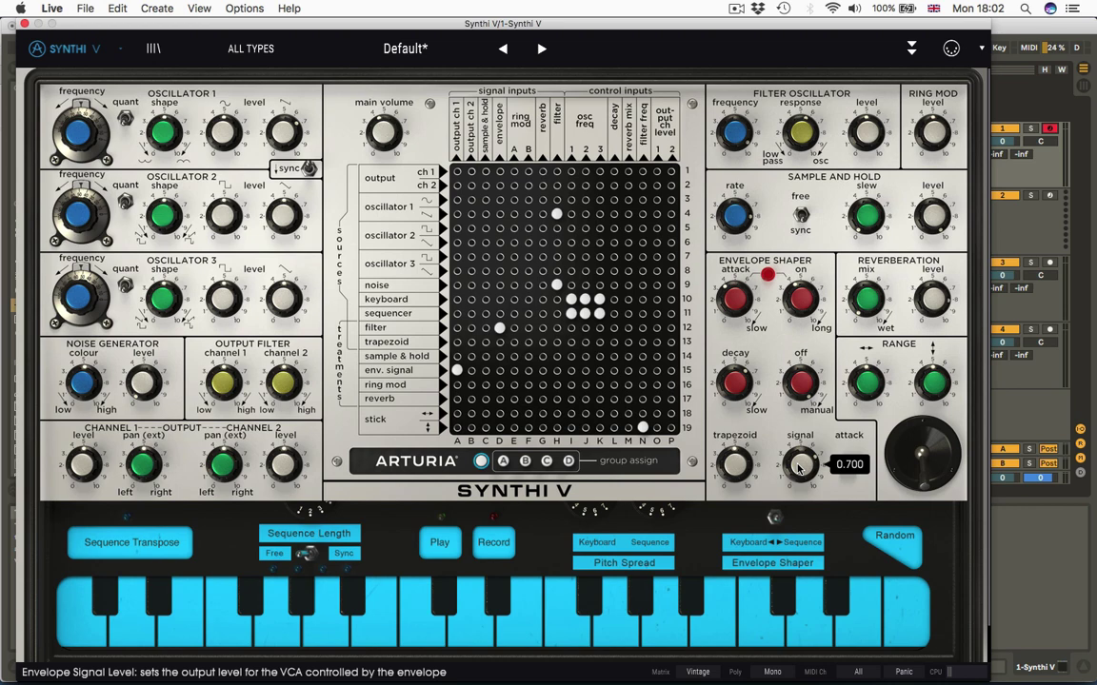
{"action": "mouse_move", "coordinate": [734, 464]}
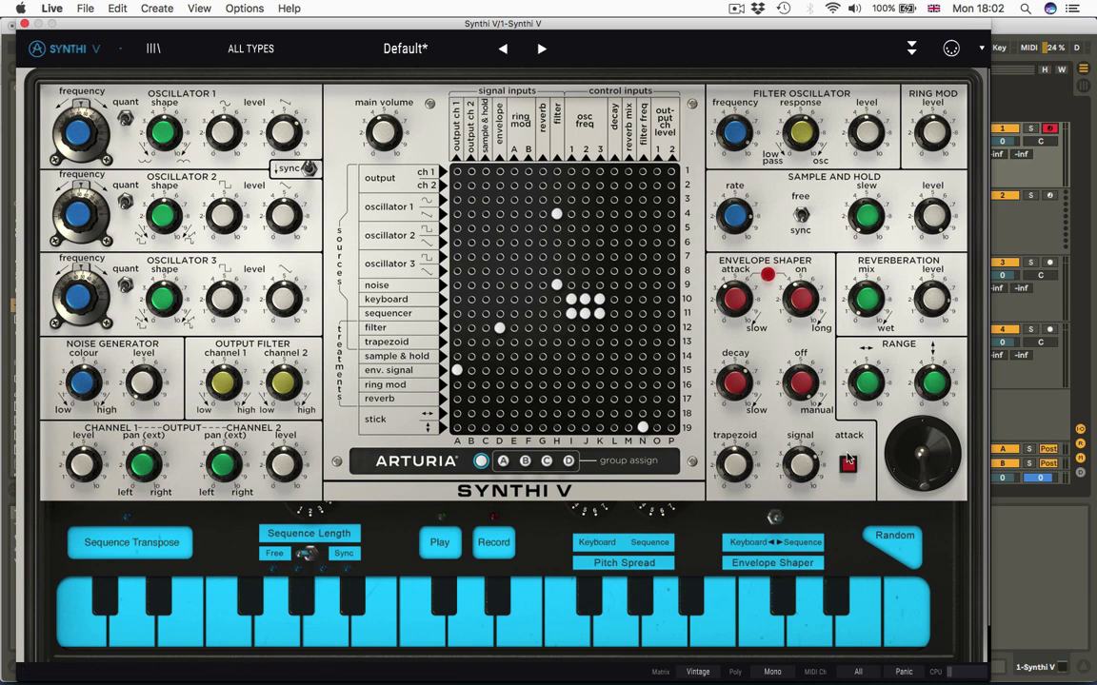
{"action": "left_click", "coordinate": [848, 465]}
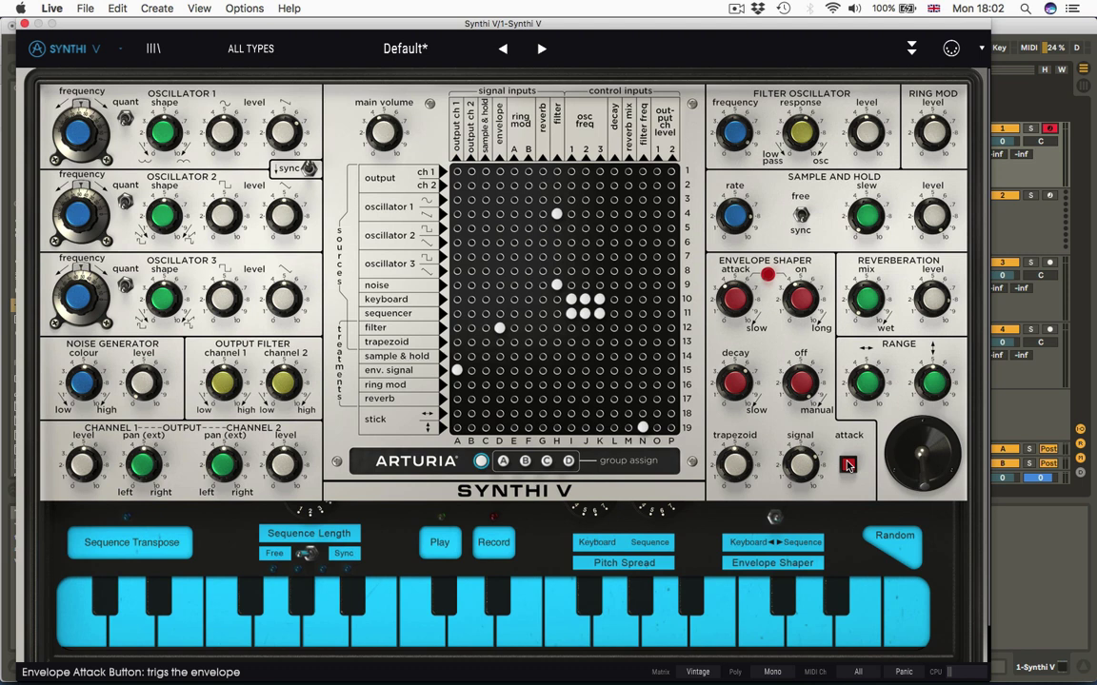
{"action": "left_click", "coordinate": [849, 465]}
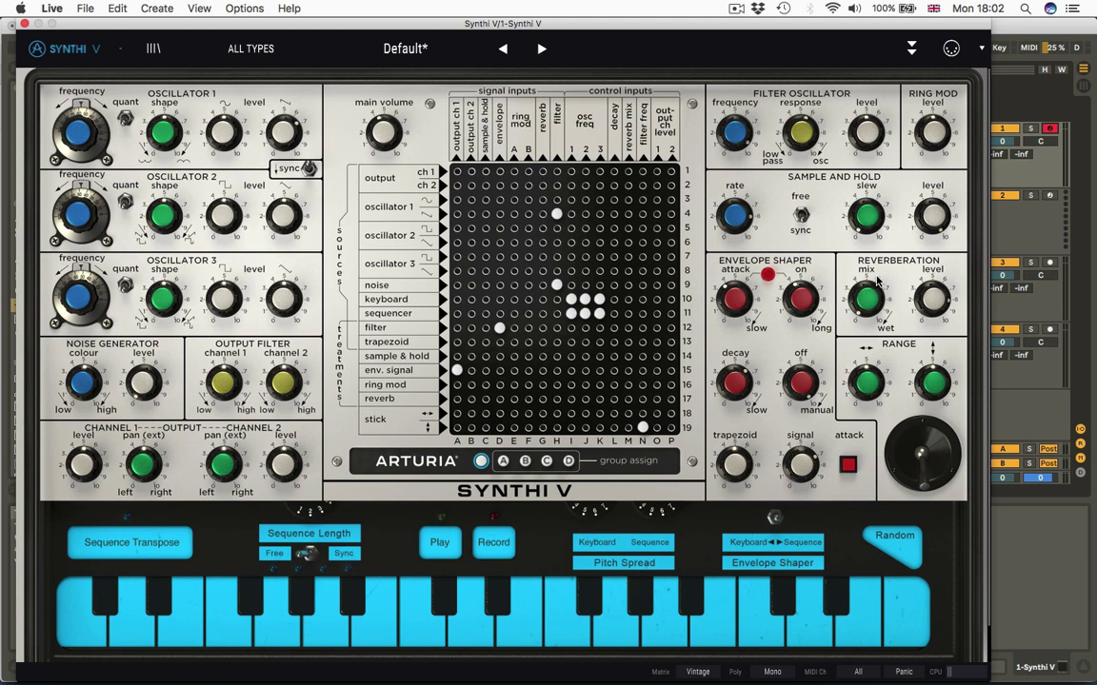
Examine the reverberation mix and level controls.
{"action": "mouse_move", "coordinate": [878, 293]}
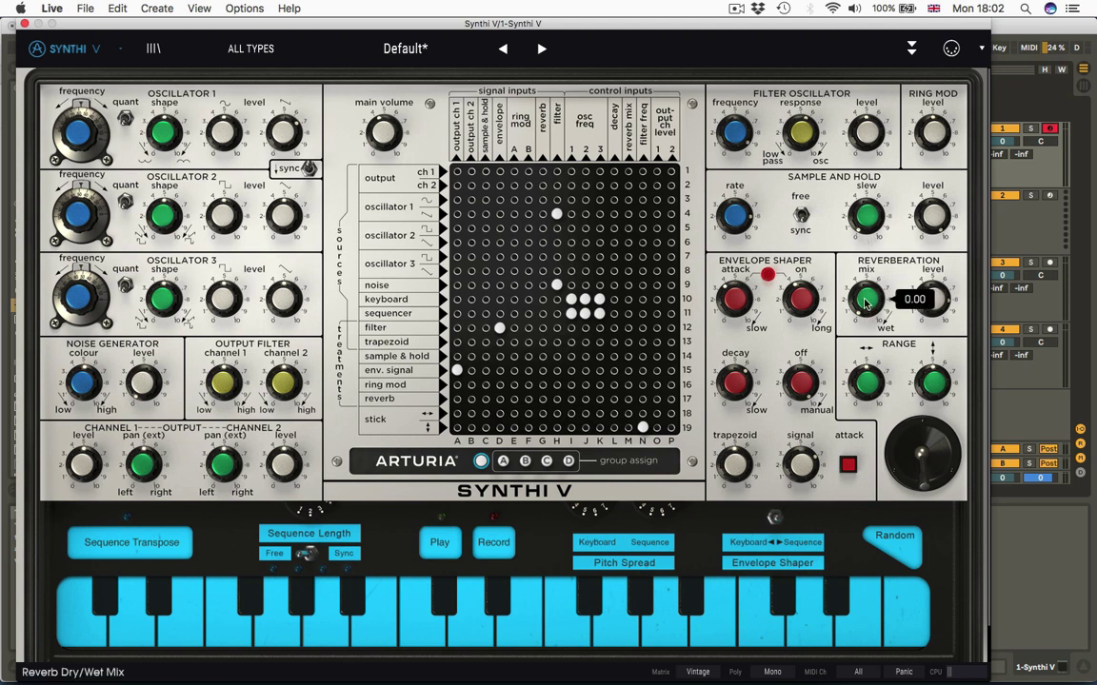
{"action": "mouse_move", "coordinate": [937, 287]}
Push the joystick diagonally up and to the right, and adjust its horizontal and vertical ranges.
{"action": "mouse_move", "coordinate": [916, 450]}
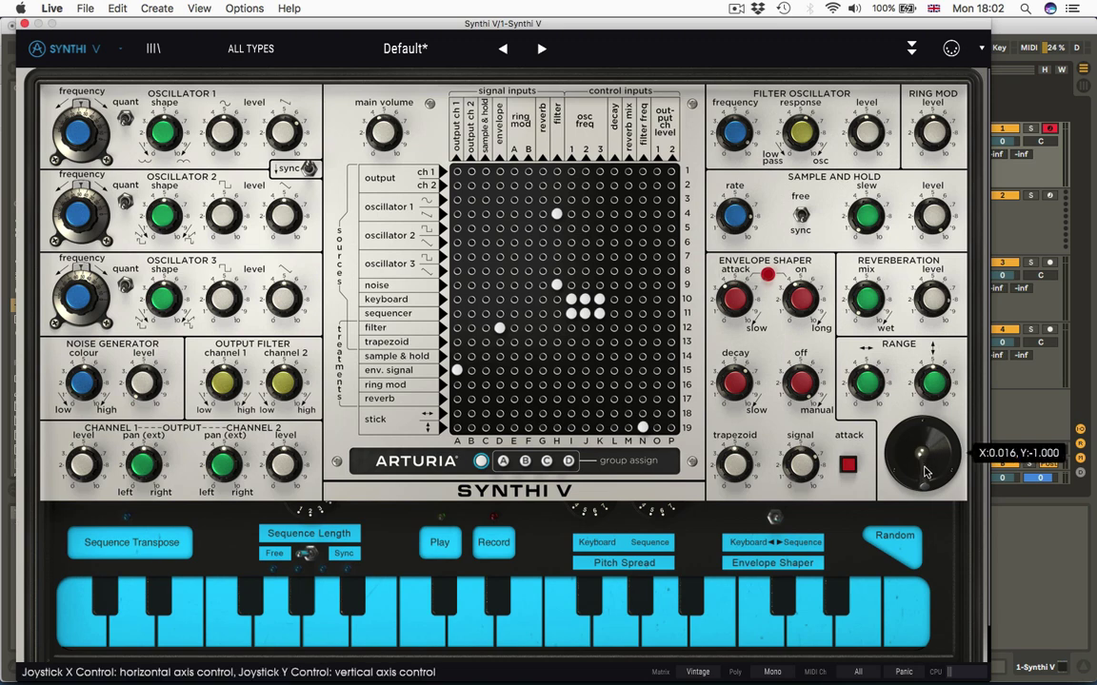
{"action": "left_click_drag", "start_coordinate": [925, 470], "coordinate": [1008, 371]}
{"action": "left_click_drag", "start_coordinate": [863, 380], "coordinate": [863, 333]}
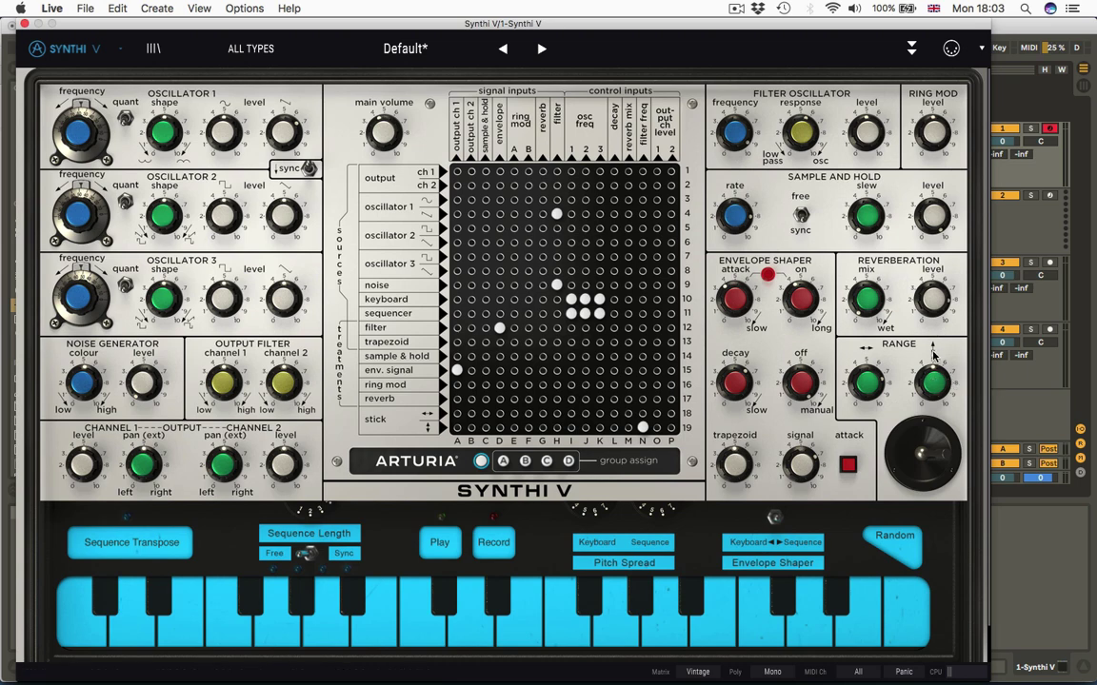
{"action": "left_click_drag", "start_coordinate": [933, 384], "coordinate": [933, 348]}
Sweep the joystick fully to the left and then across to the right.
{"action": "left_click_drag", "start_coordinate": [922, 449], "coordinate": [805, 446]}
{"action": "left_click_drag", "start_coordinate": [919, 451], "coordinate": [1011, 471]}
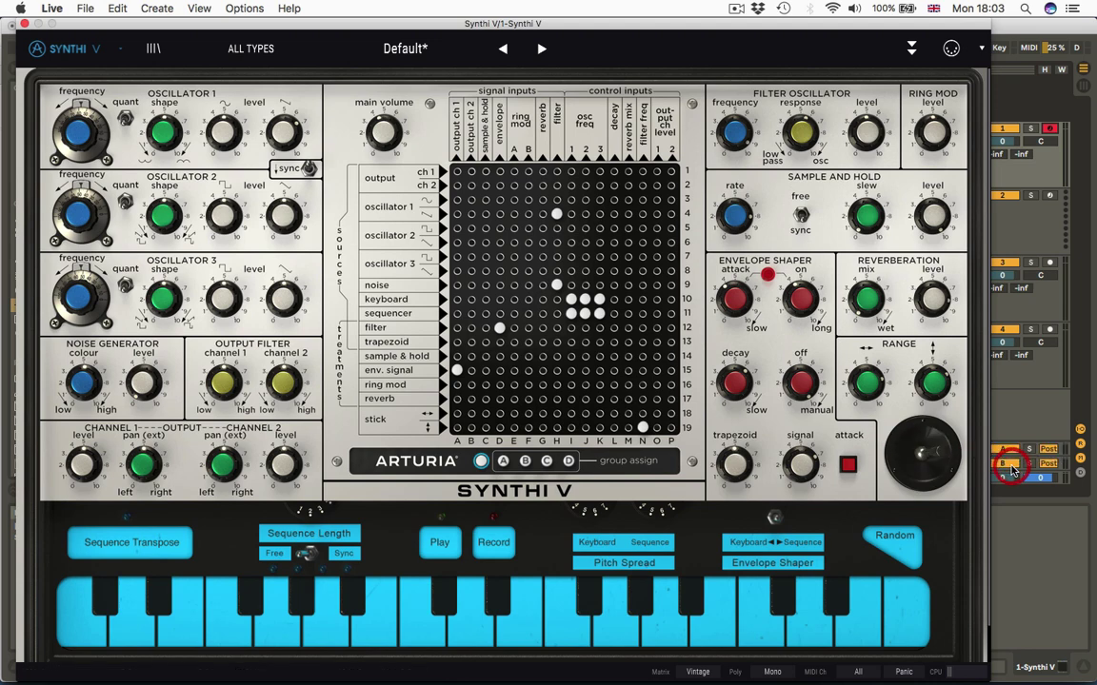
{"action": "left_click", "coordinate": [1012, 467]}
{"action": "left_click", "coordinate": [1012, 471]}
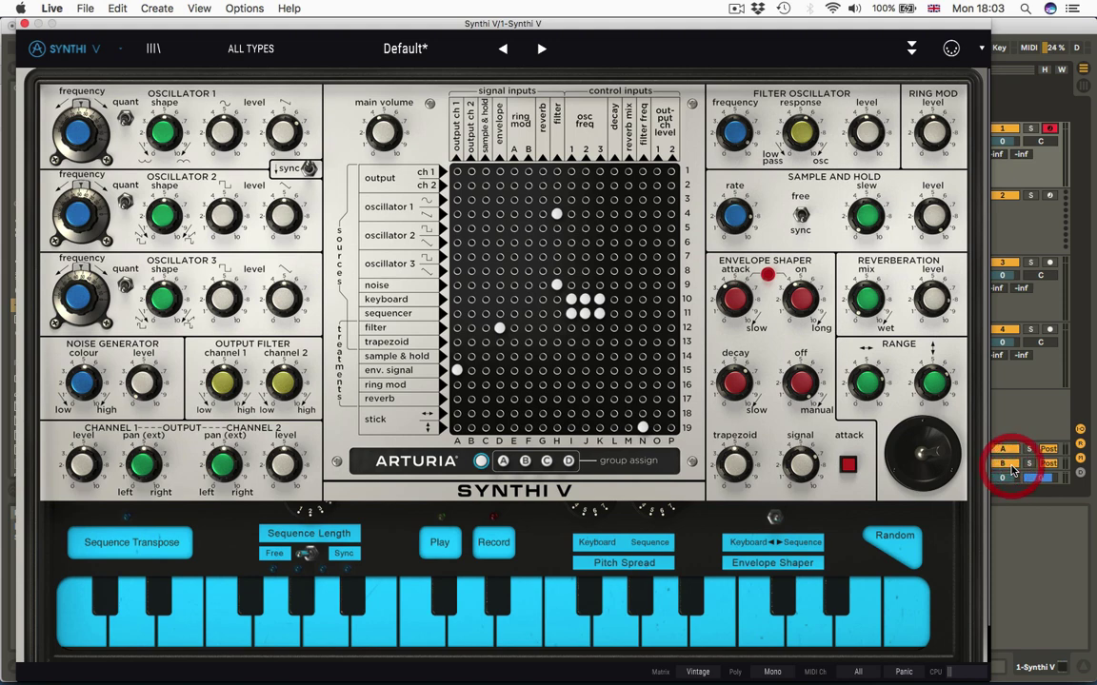